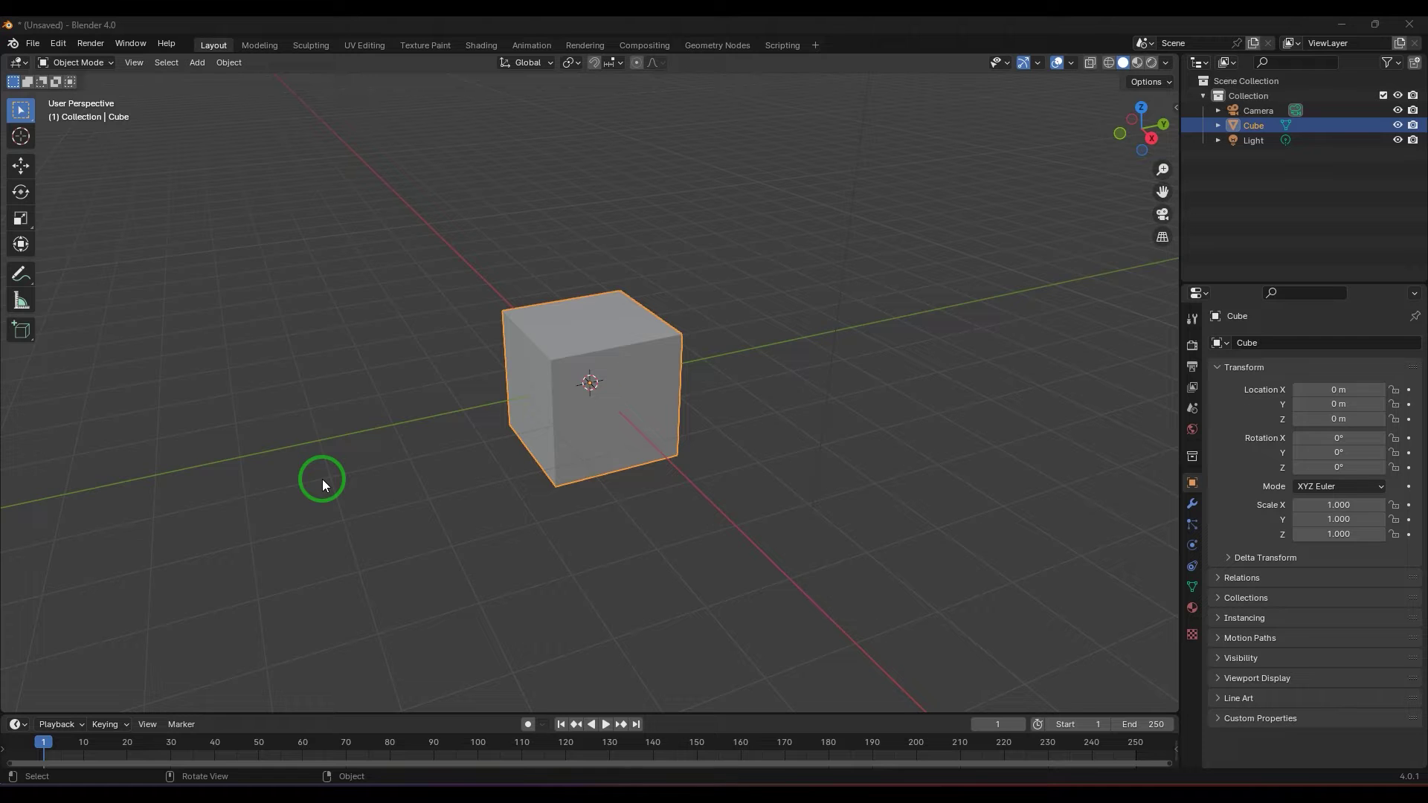
{"action": "left_click", "coordinate": [1192, 503]}
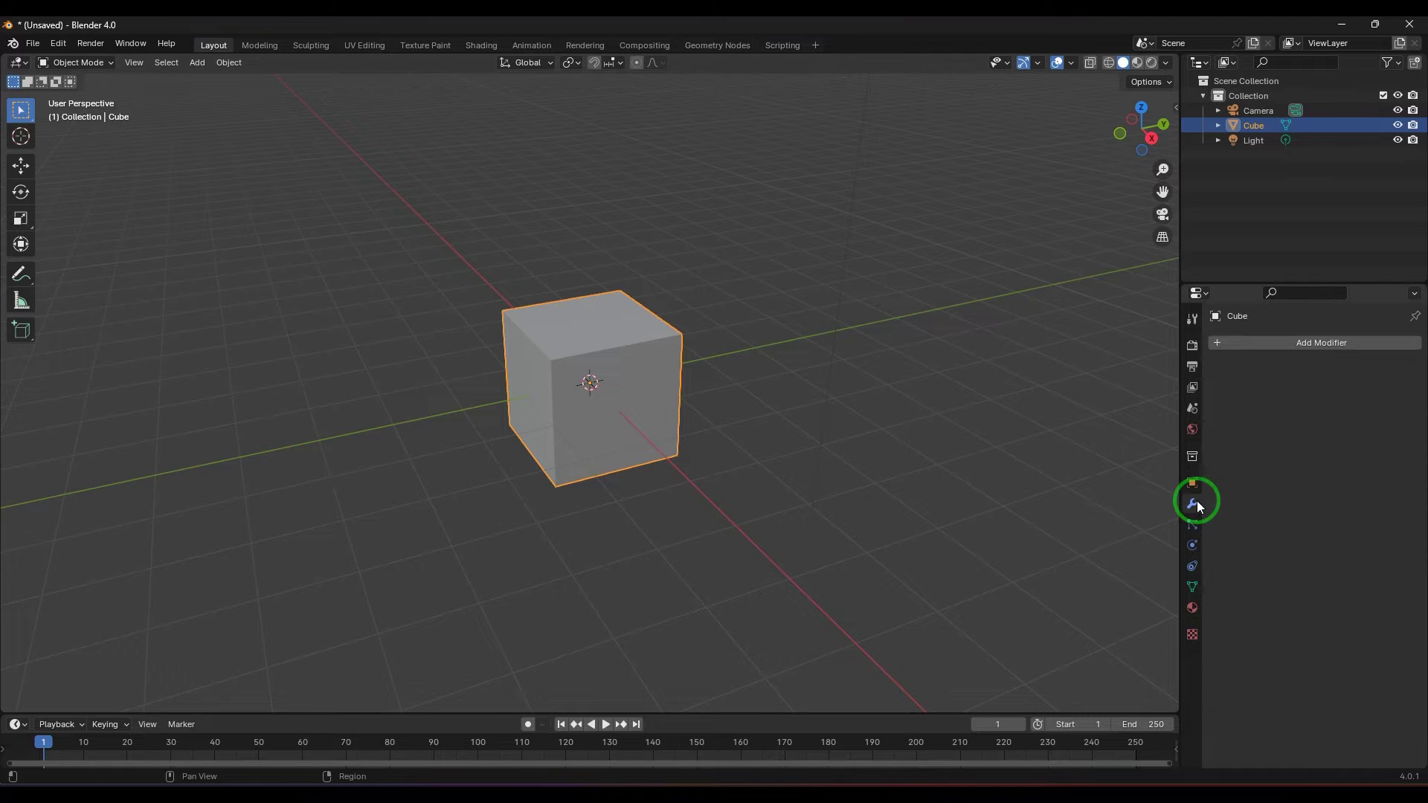
{"action": "left_click", "coordinate": [1297, 343]}
Step: In Edit Mode, delete the cube's side face that faces the positive X axis
{"action": "mouse_move", "coordinate": [1271, 397]}
{"action": "key", "text": "Tab"}
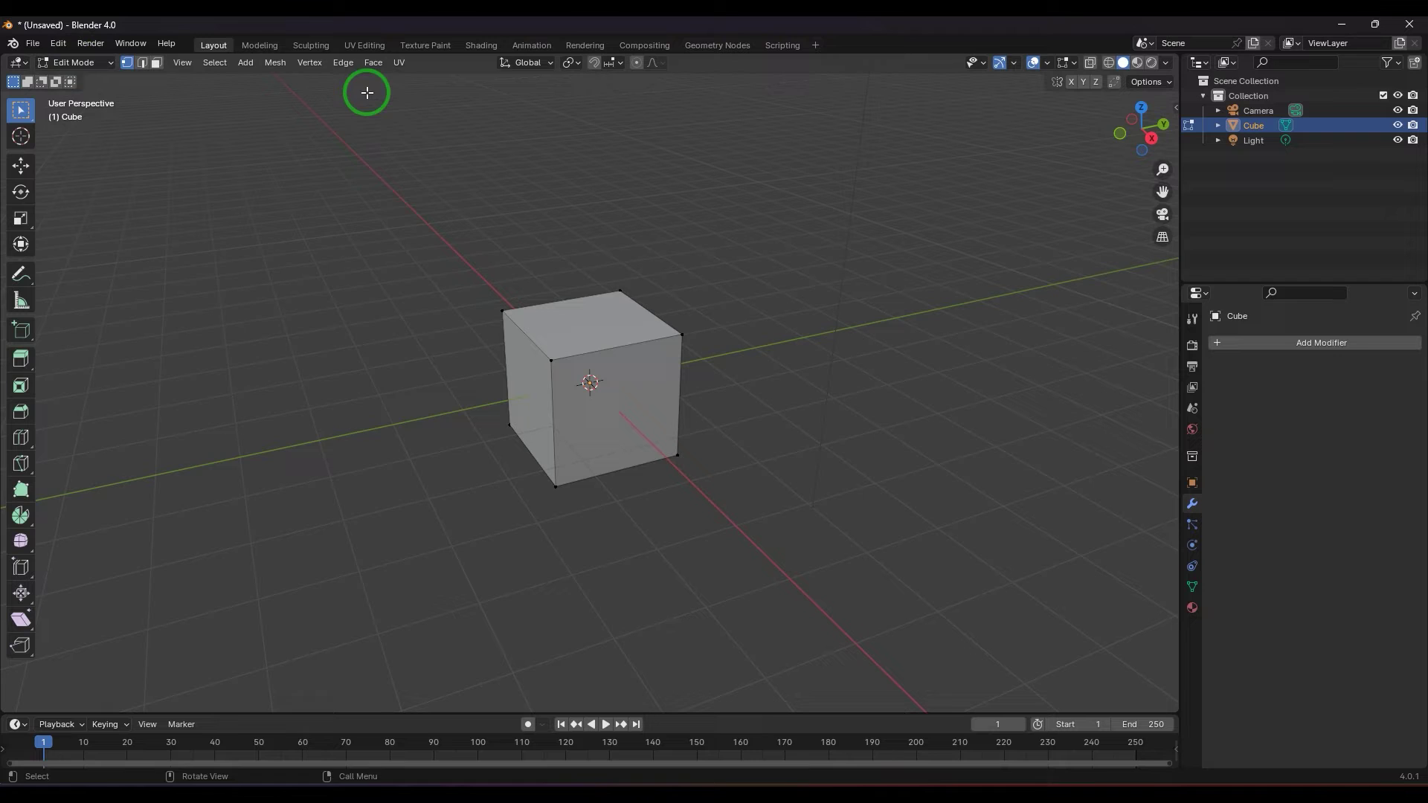
{"action": "left_click", "coordinate": [344, 62]}
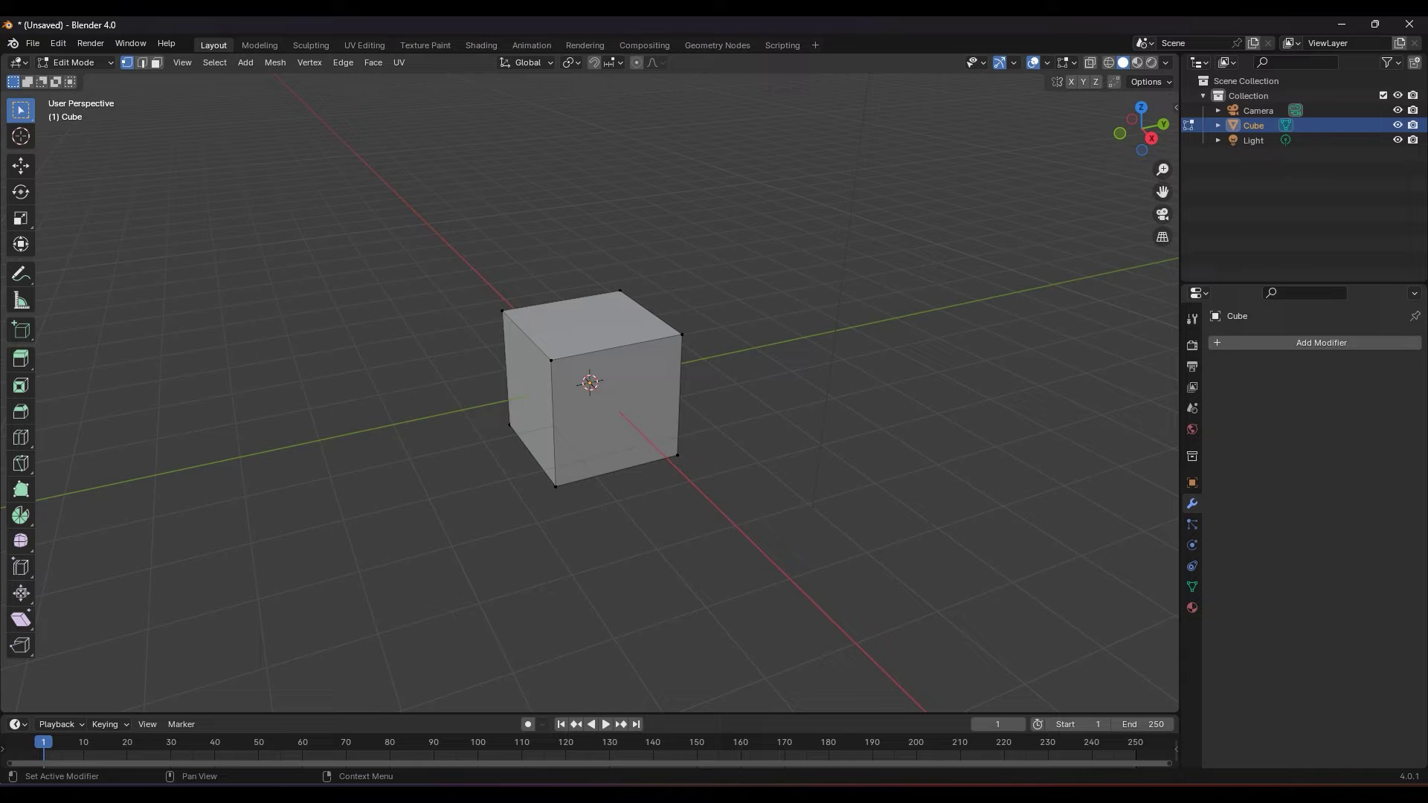
{"action": "left_click", "coordinate": [341, 62]}
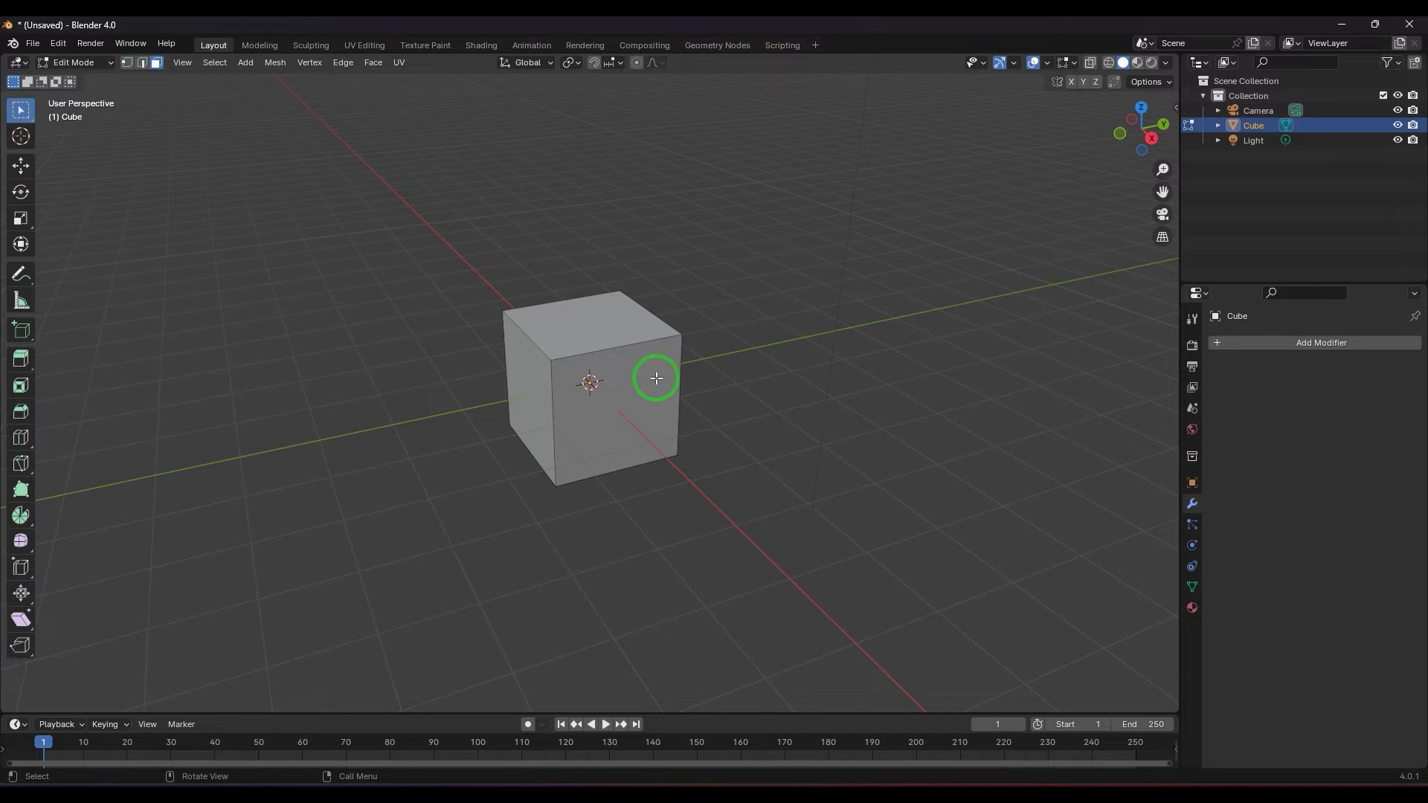
{"action": "key", "text": "3"}
{"action": "left_click", "coordinate": [656, 378]}
{"action": "key", "text": "x"}
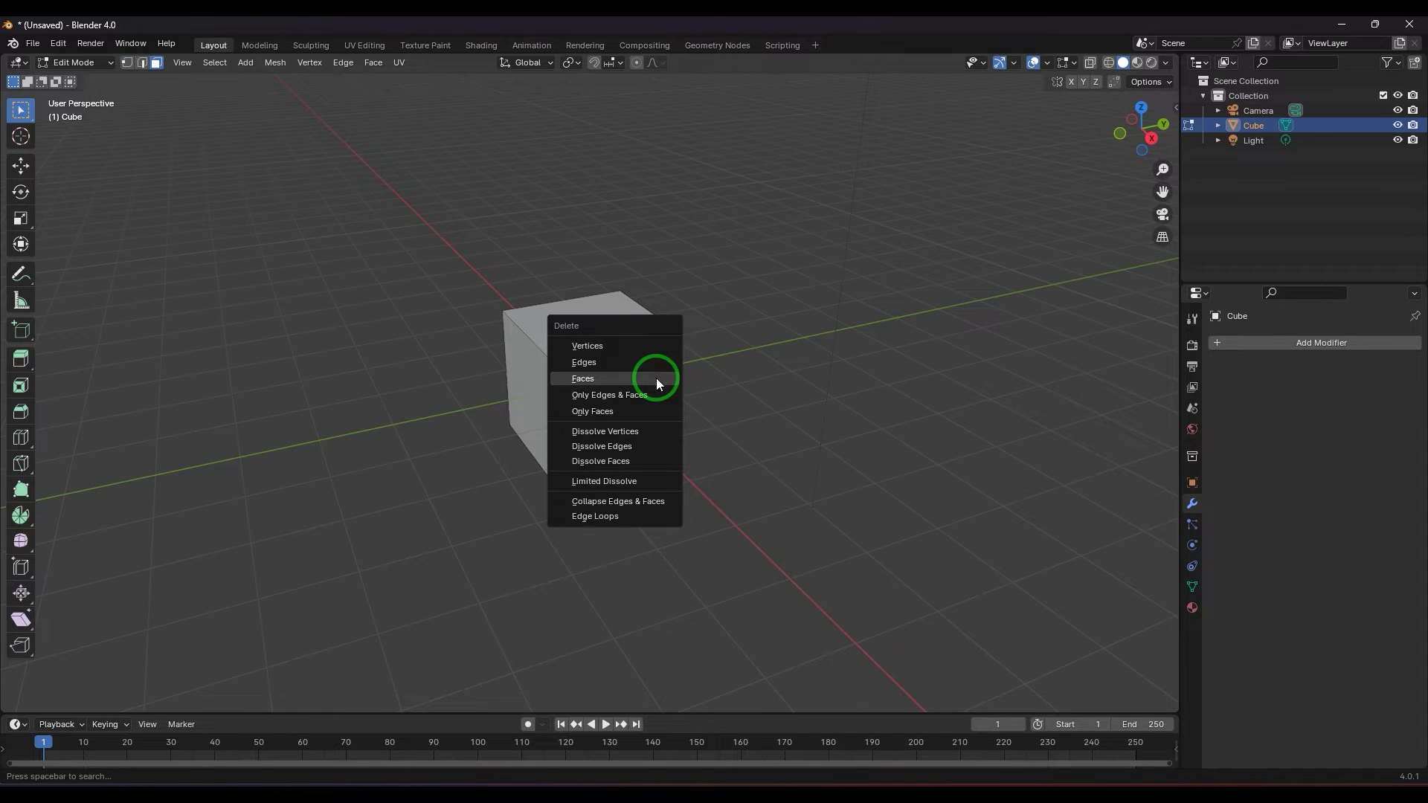
{"action": "left_click", "coordinate": [656, 377]}
Step: Try the Screw tool on the upper edge of the cube's open side, and undo it
{"action": "key", "text": "2"}
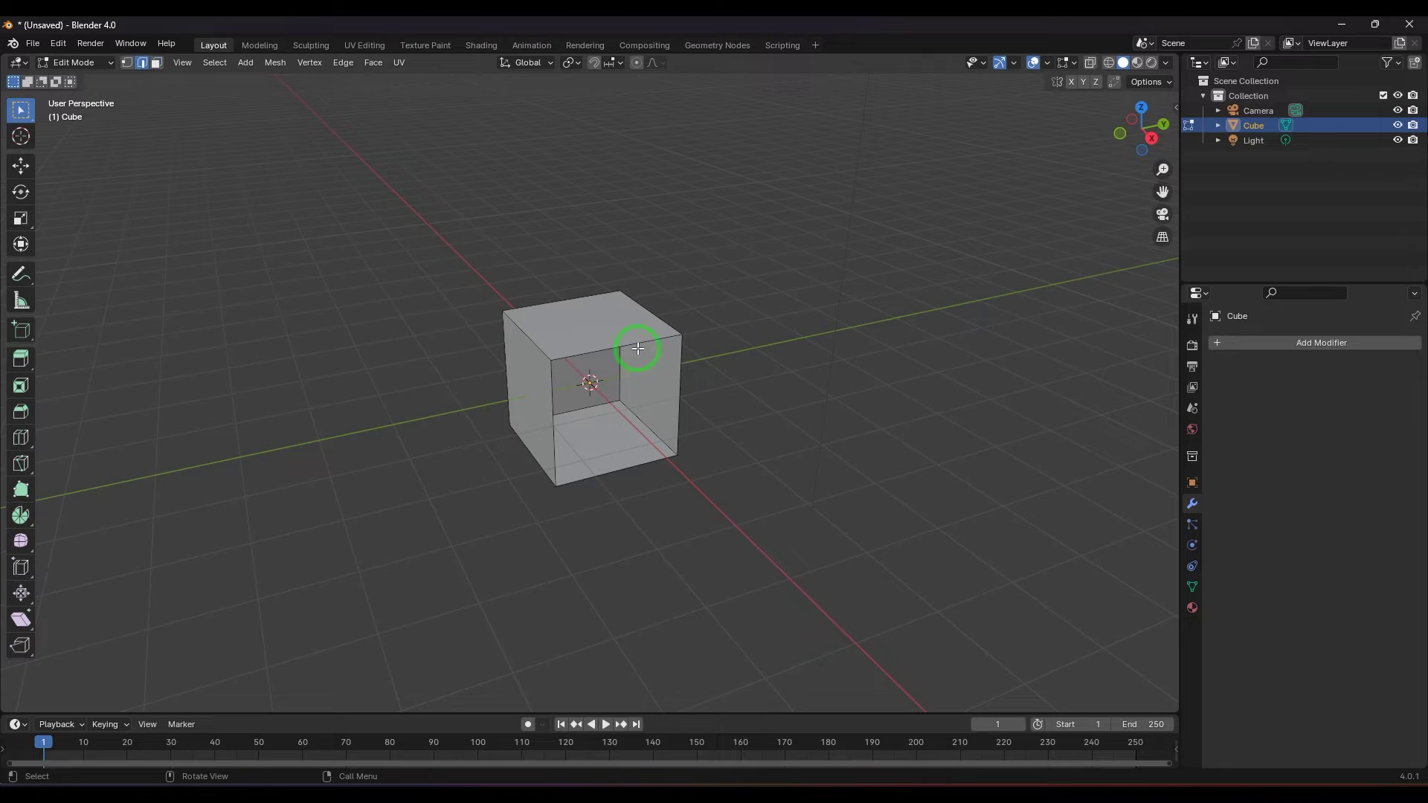
{"action": "left_click", "coordinate": [640, 342]}
{"action": "left_click", "coordinate": [346, 65]}
{"action": "left_click", "coordinate": [365, 126]}
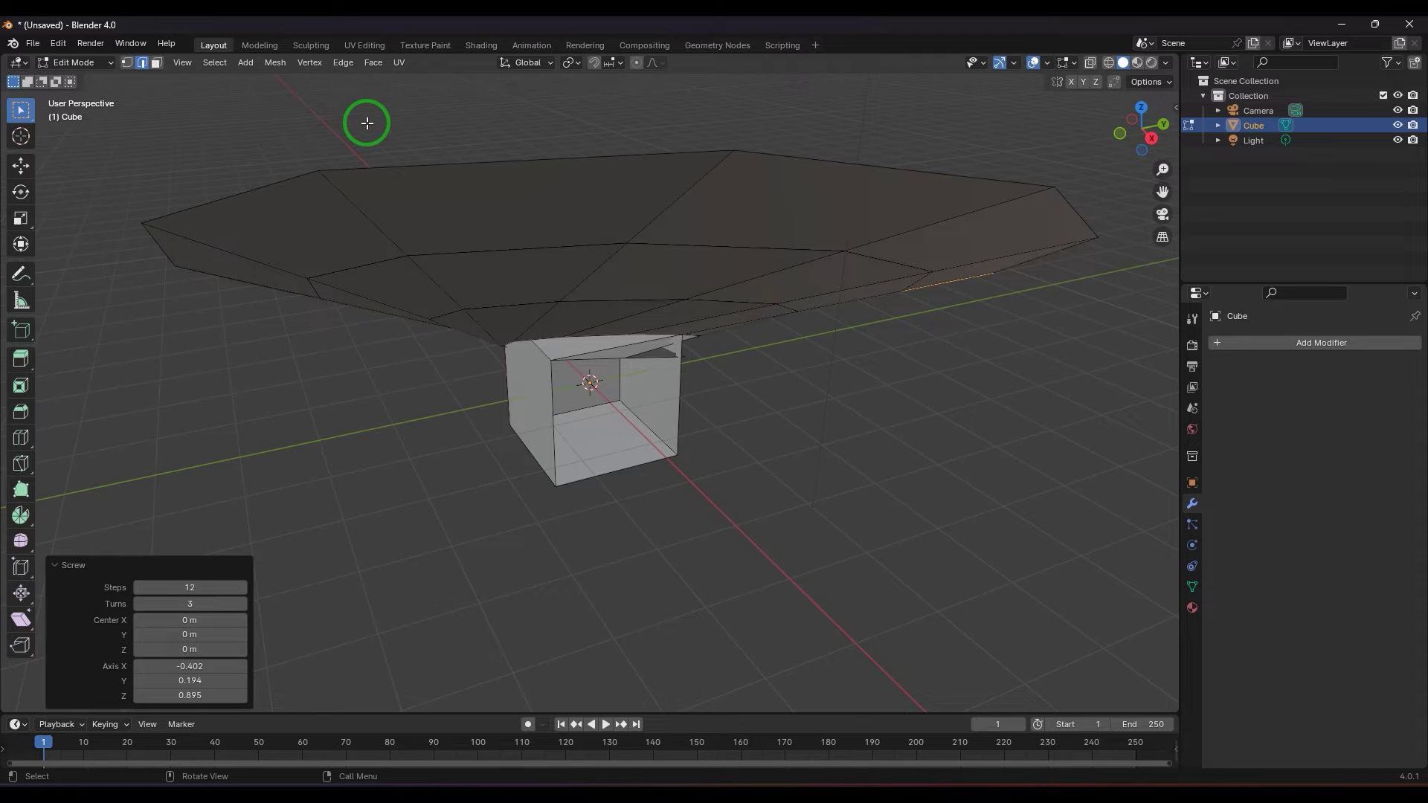
{"action": "key", "text": "ctrl+z"}
Step: Try the Screw tool on the complete edge loop around the cube's opening
{"action": "left_click", "coordinate": [681, 405], "text": "alt"}
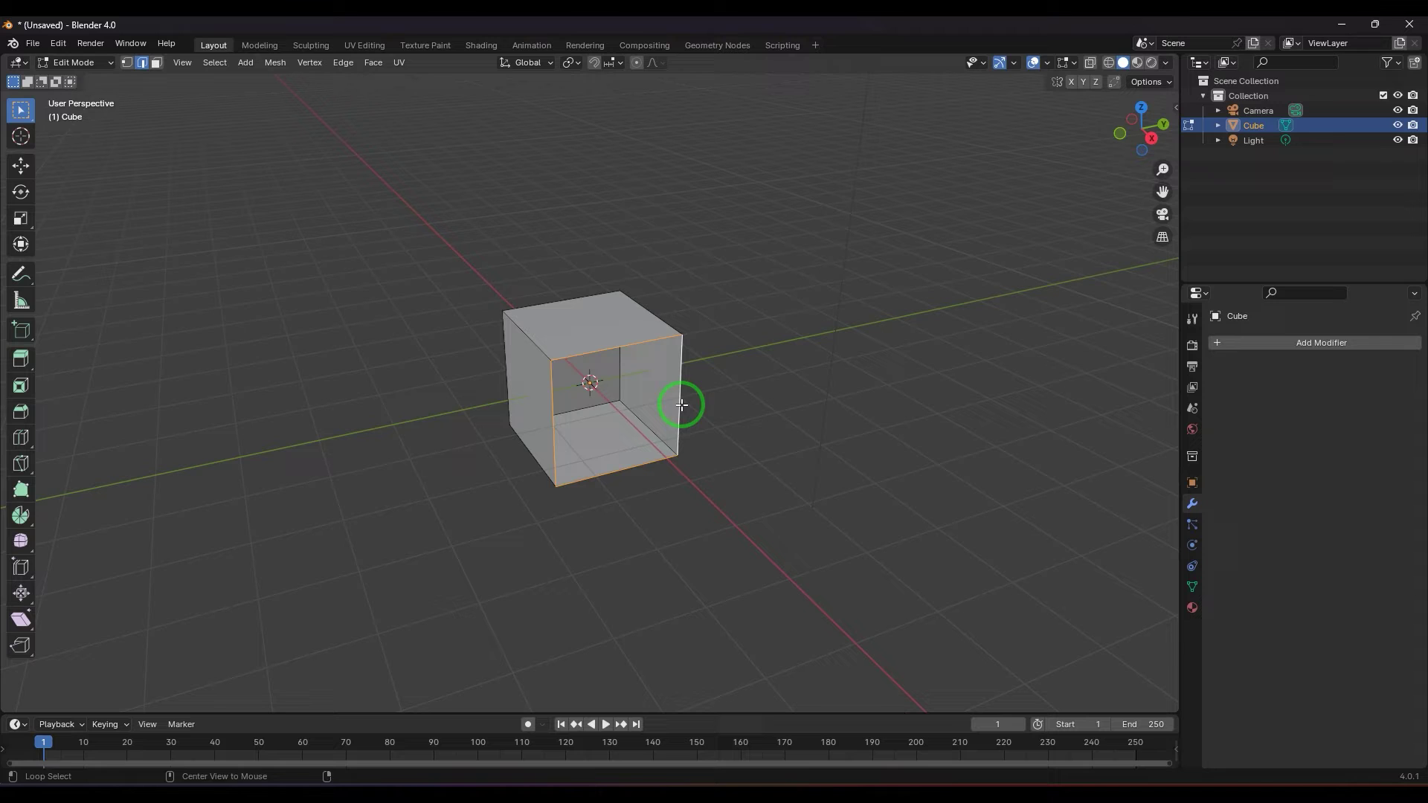
{"action": "left_click", "coordinate": [342, 63]}
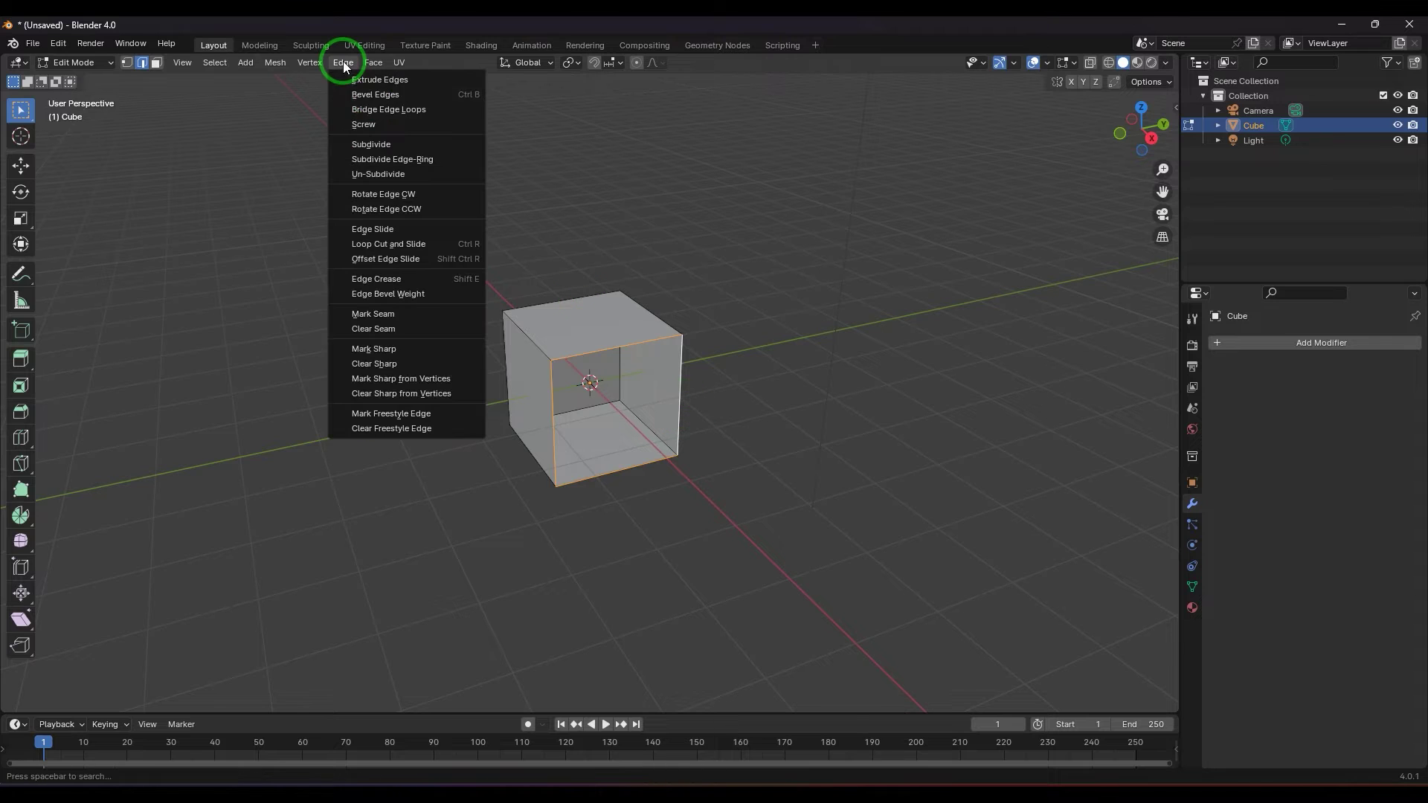
{"action": "left_click", "coordinate": [385, 127]}
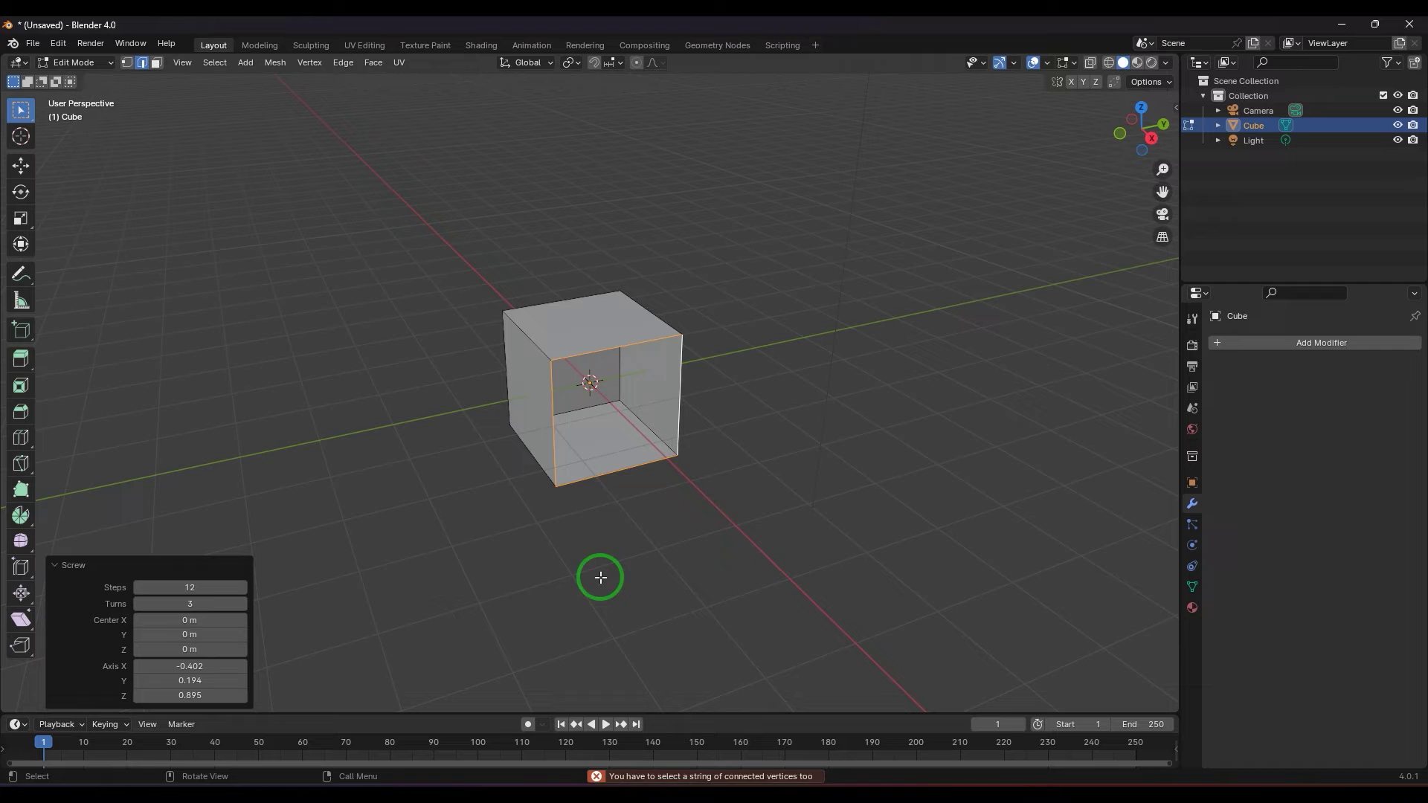
Step: Try the Screw tool on the connected left, bottom and right edges of the opening, and undo it
{"action": "left_click", "coordinate": [553, 413]}
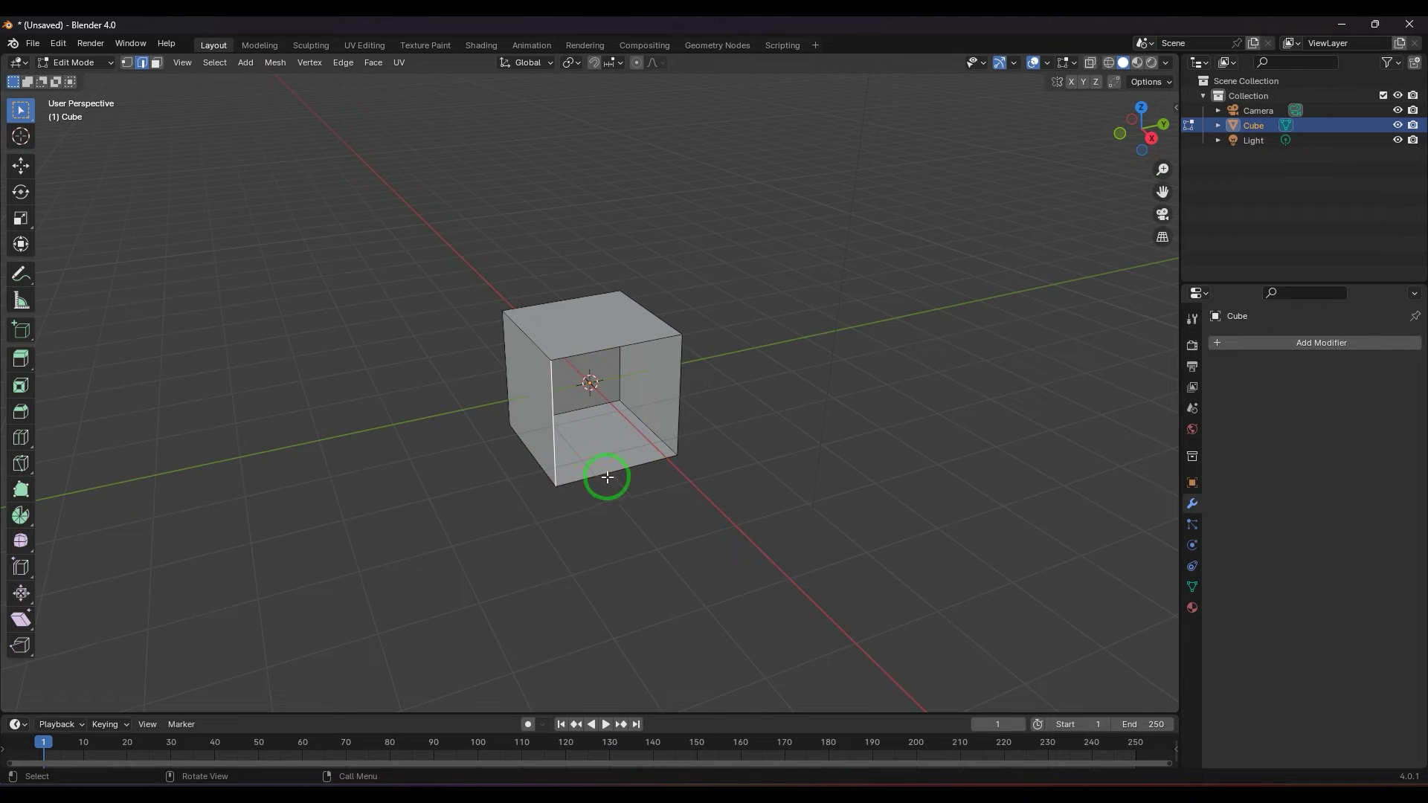
{"action": "left_click", "coordinate": [675, 424], "text": "ctrl+shift"}
{"action": "left_click", "coordinate": [345, 62]}
{"action": "left_click", "coordinate": [378, 118]}
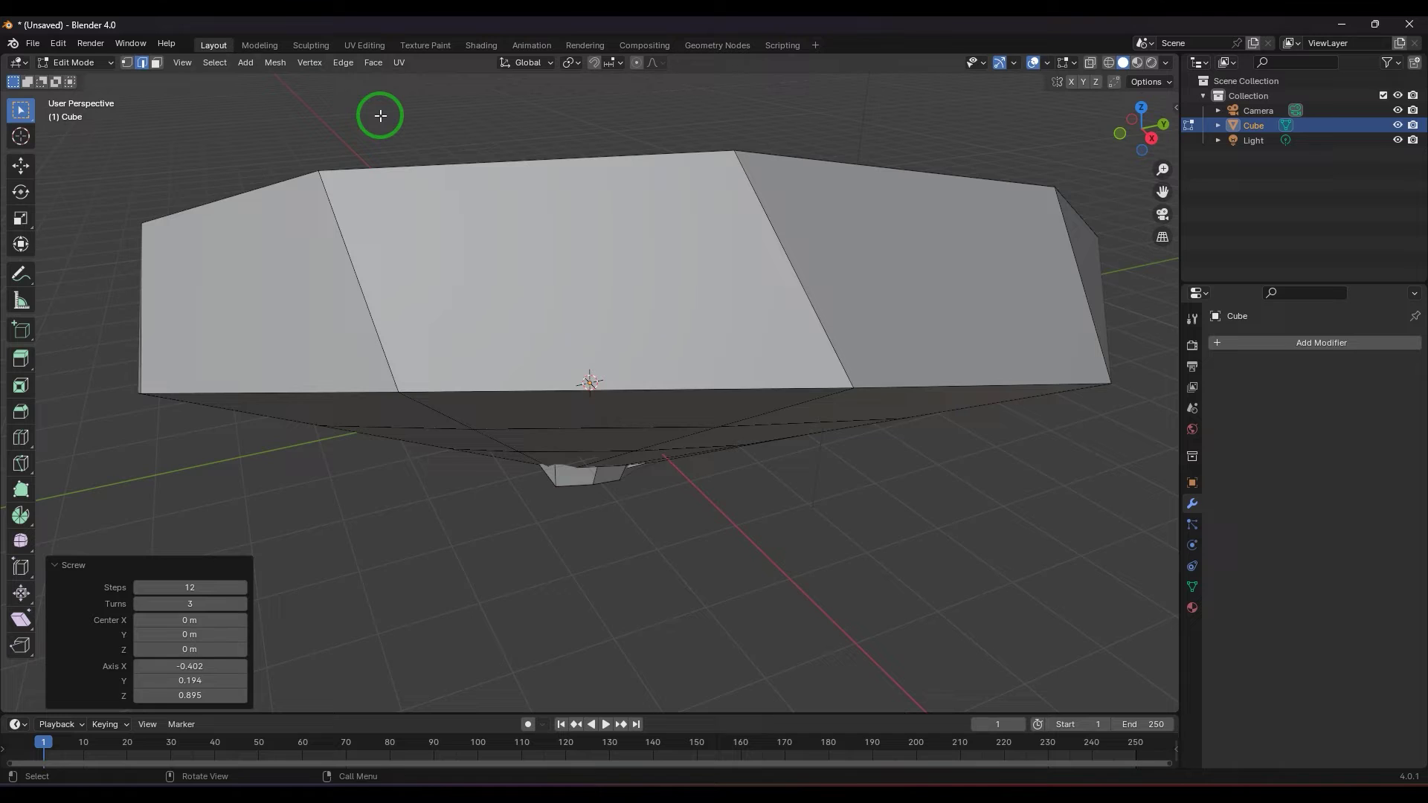
{"action": "key", "text": "ctrl+z"}
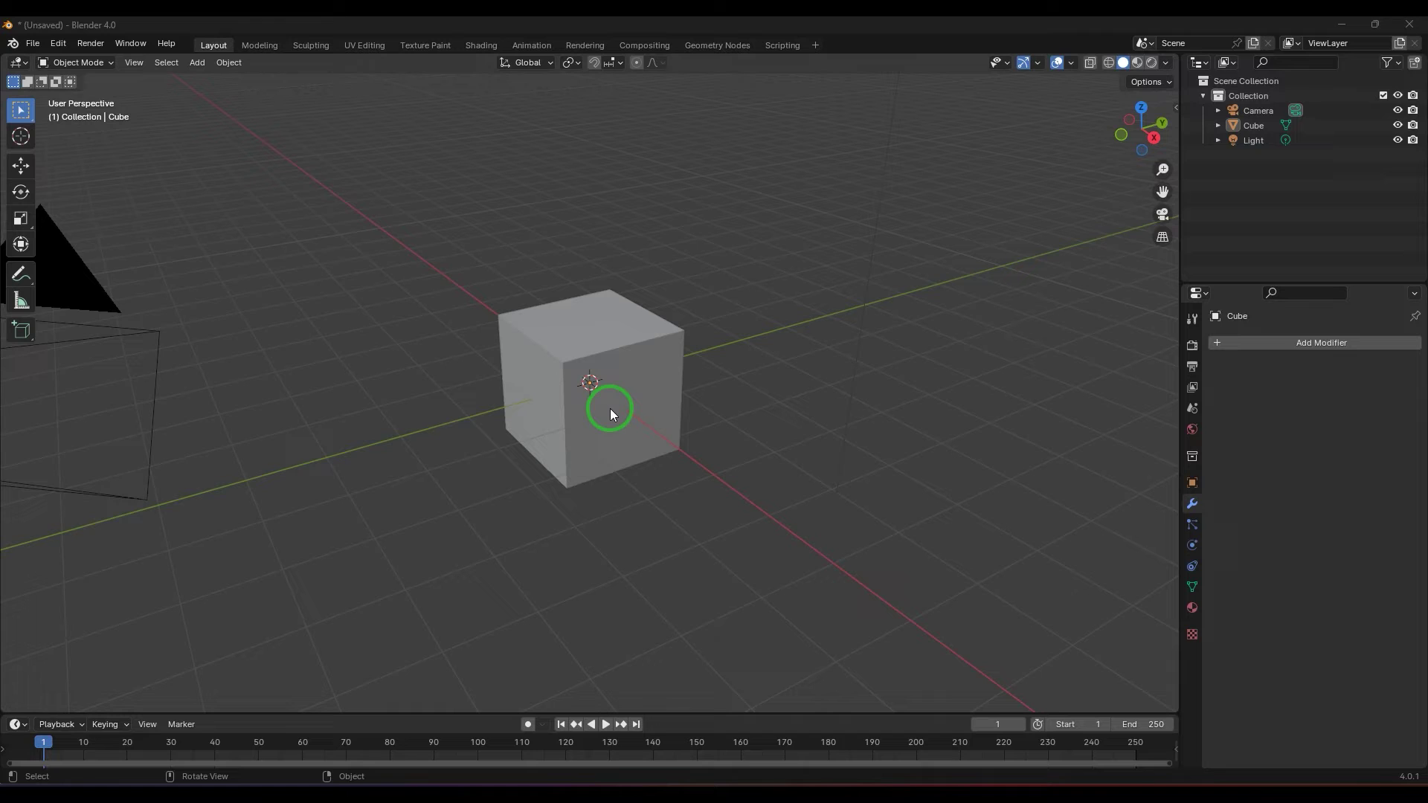
Step: Put the cube in Edit Mode and cycle through the edge, face and vertex selection modes, finishing in vertex selection
{"action": "left_click", "coordinate": [632, 384]}
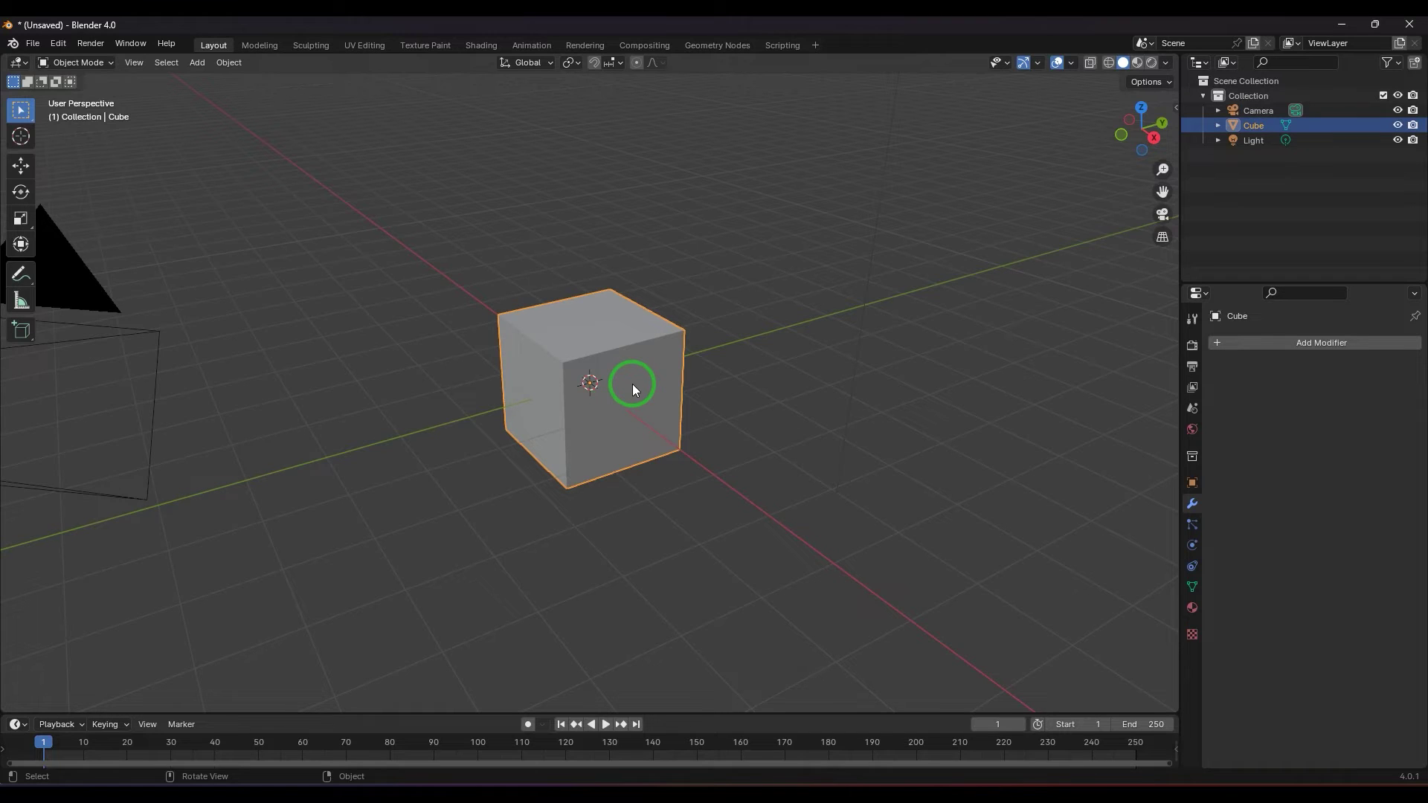
{"action": "key", "text": "Tab"}
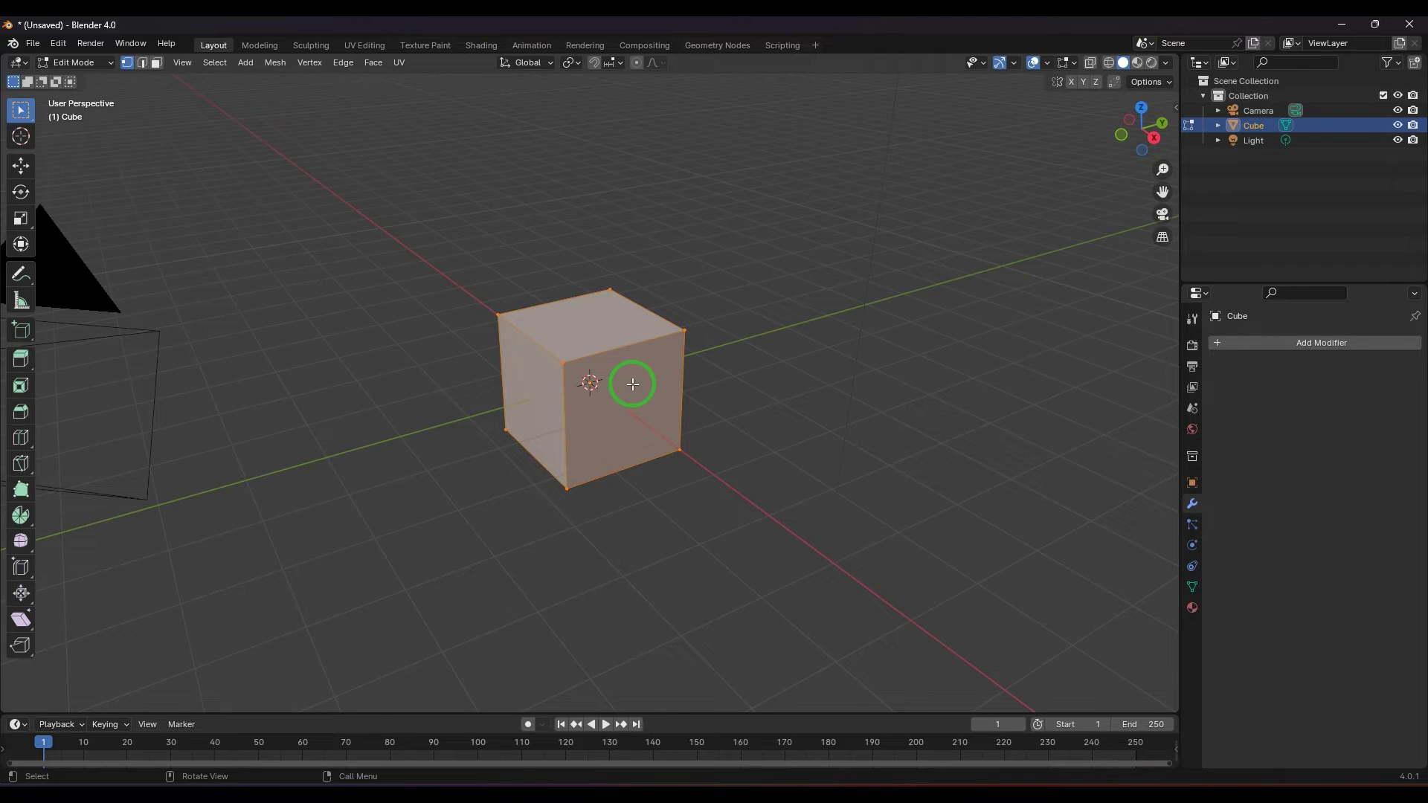
{"action": "key", "text": "2"}
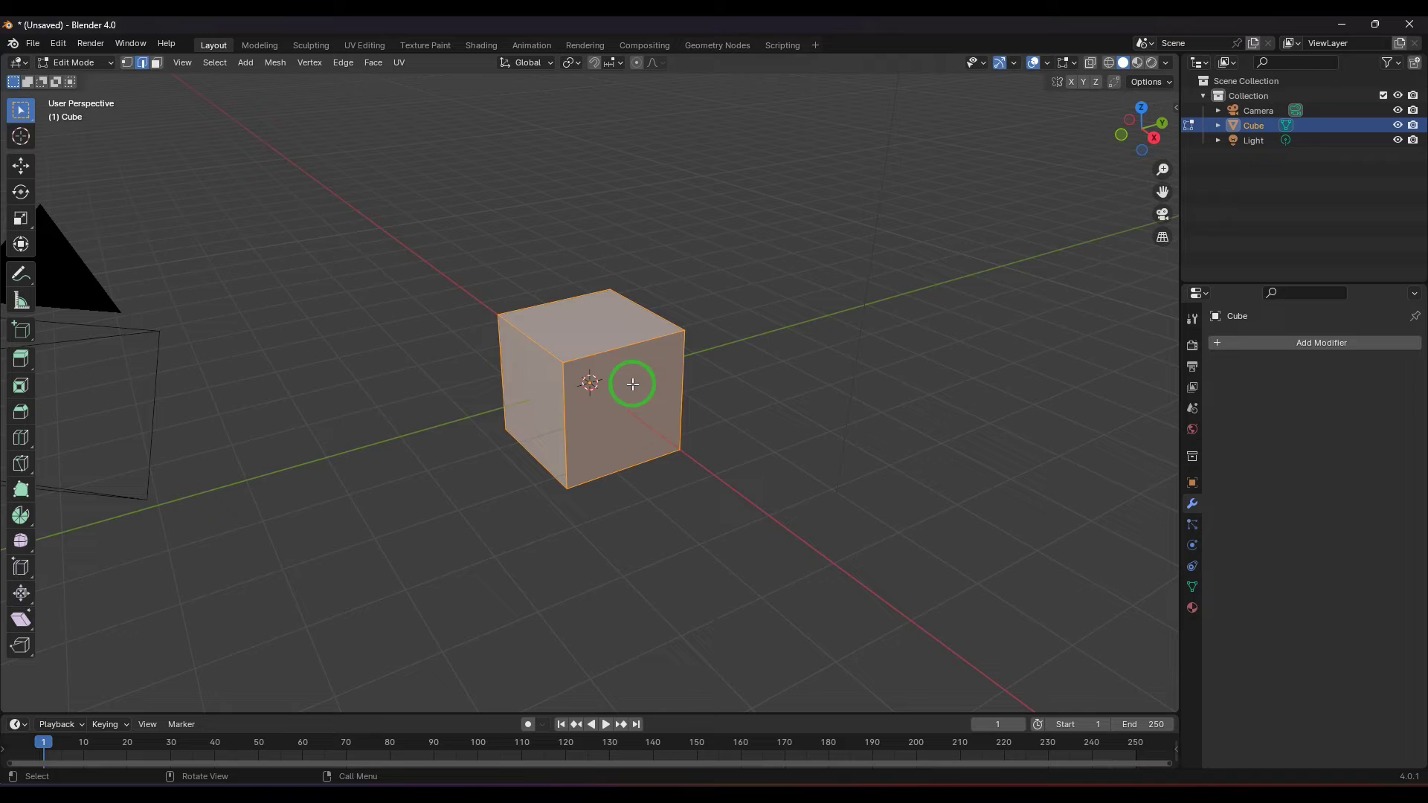
{"action": "key", "text": "3"}
{"action": "key", "text": "1"}
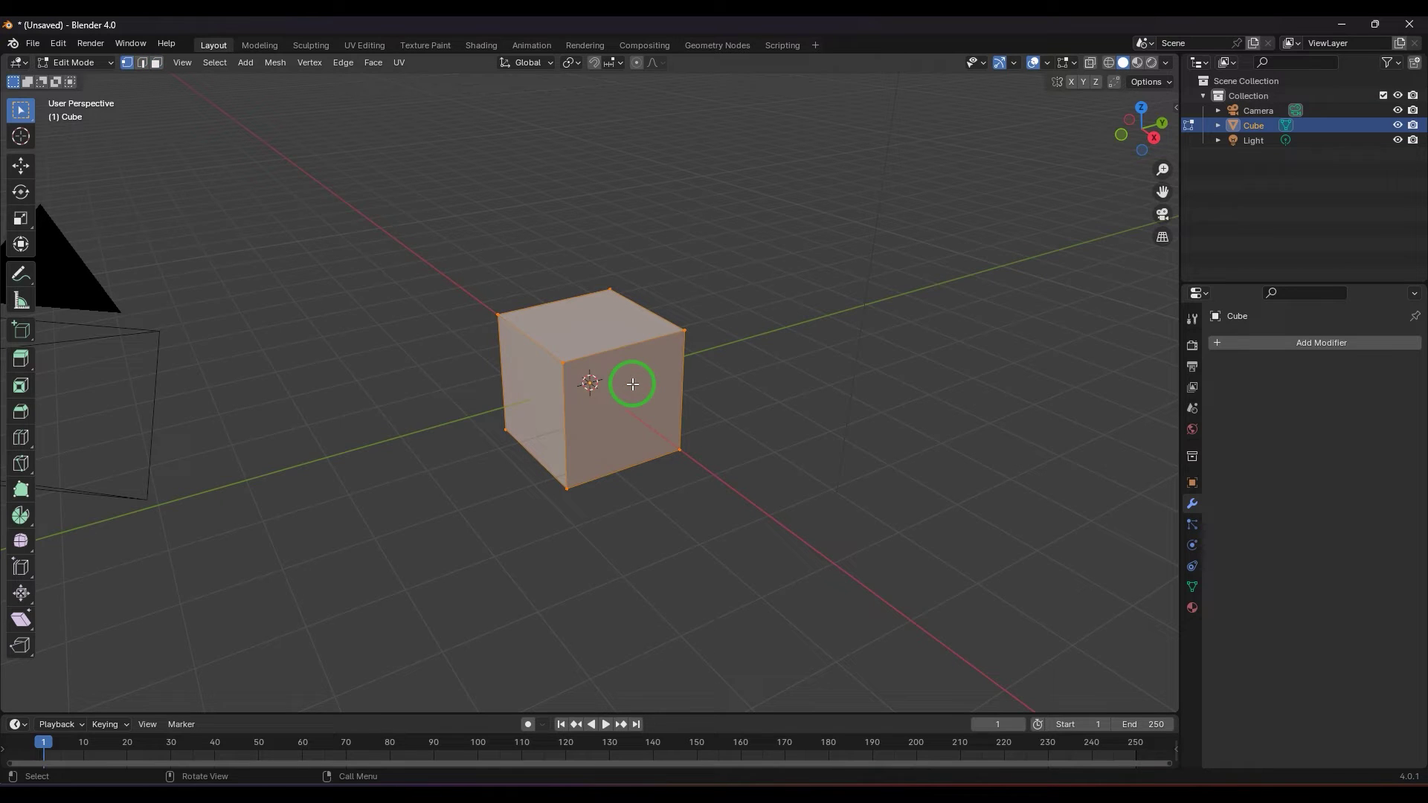
{"action": "key", "text": "2"}
{"action": "key", "text": "3"}
{"action": "key", "text": "1"}
{"action": "key", "text": "2"}
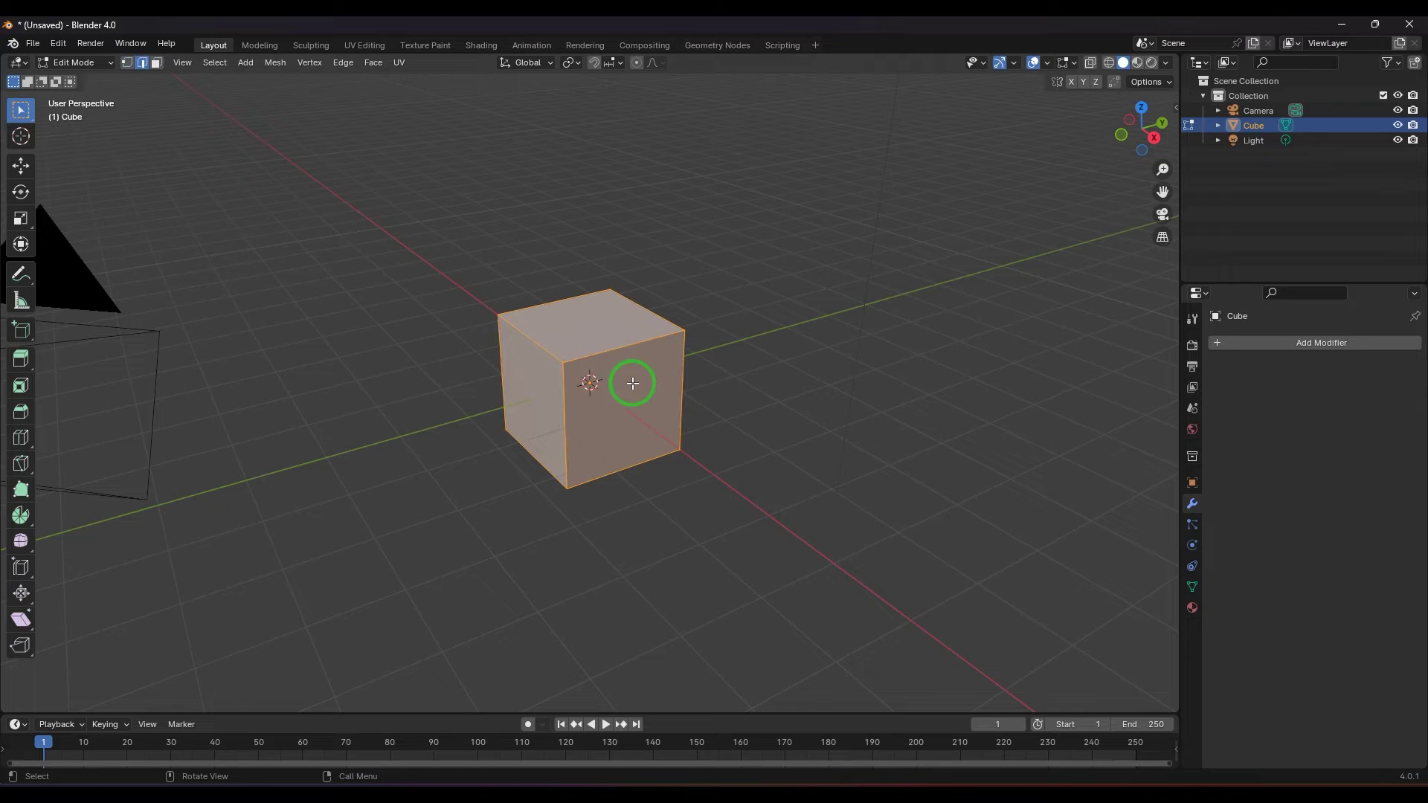
{"action": "key", "text": "3"}
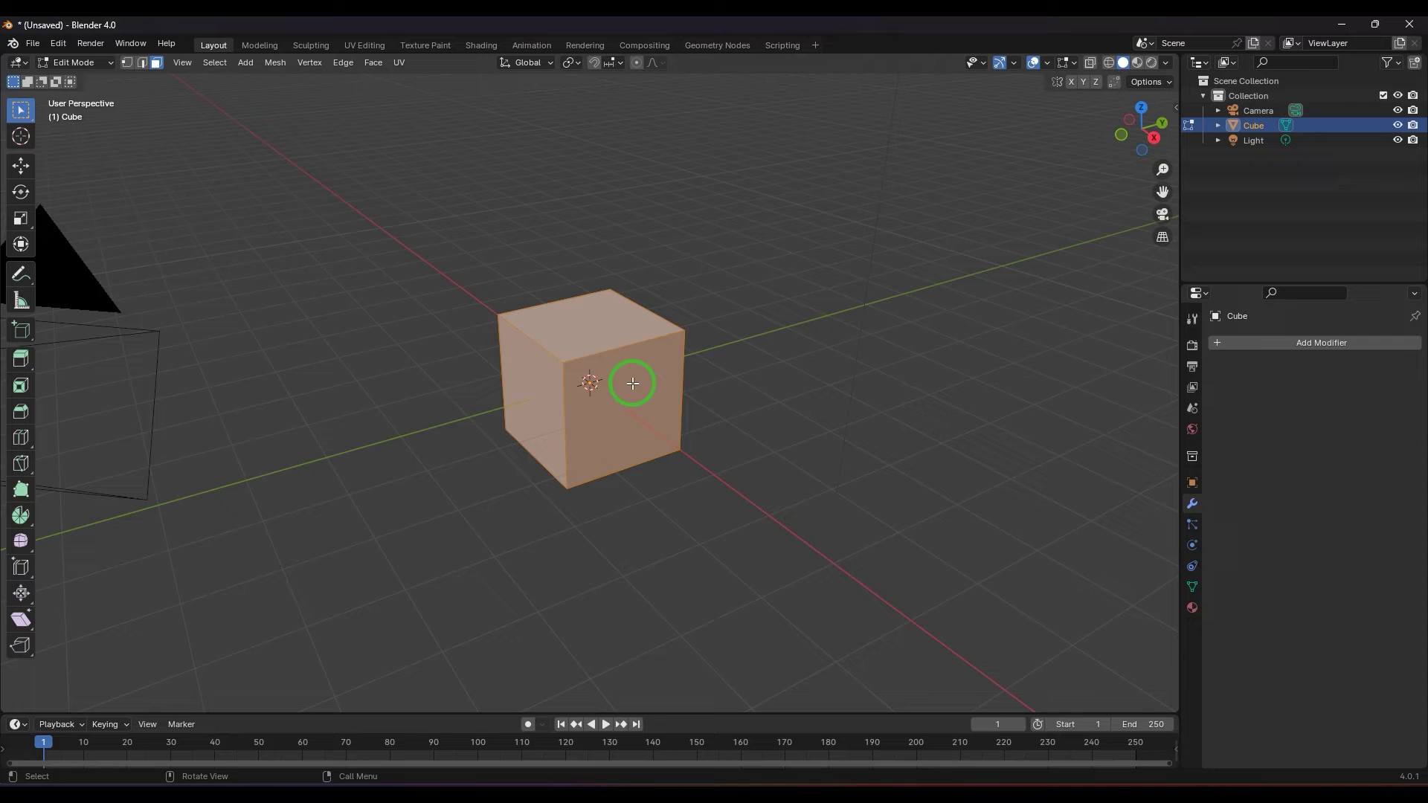
{"action": "key", "text": "1"}
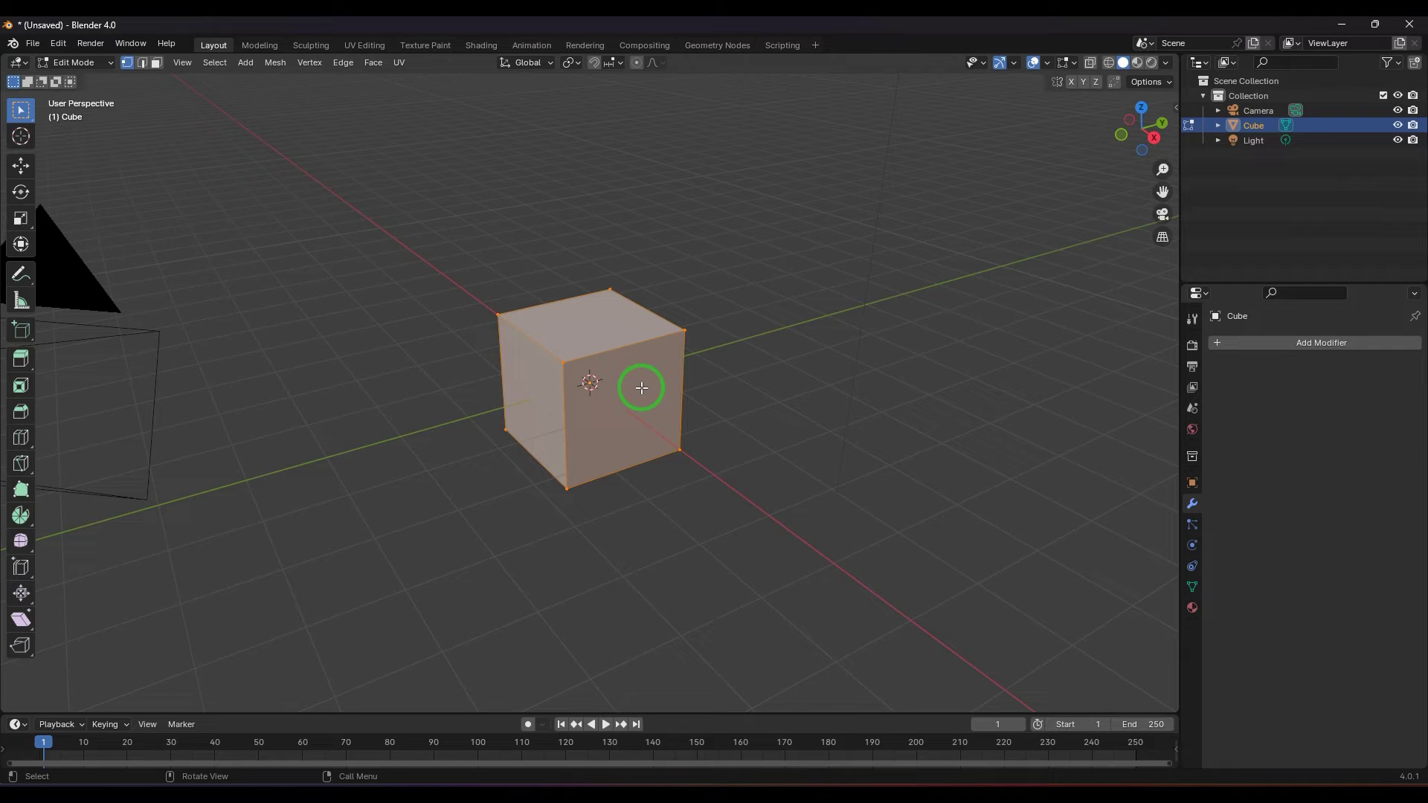
Step: Merge all the cube's vertices at their center and move the merged vertex 3 m along the Y axis
{"action": "key", "text": "m"}
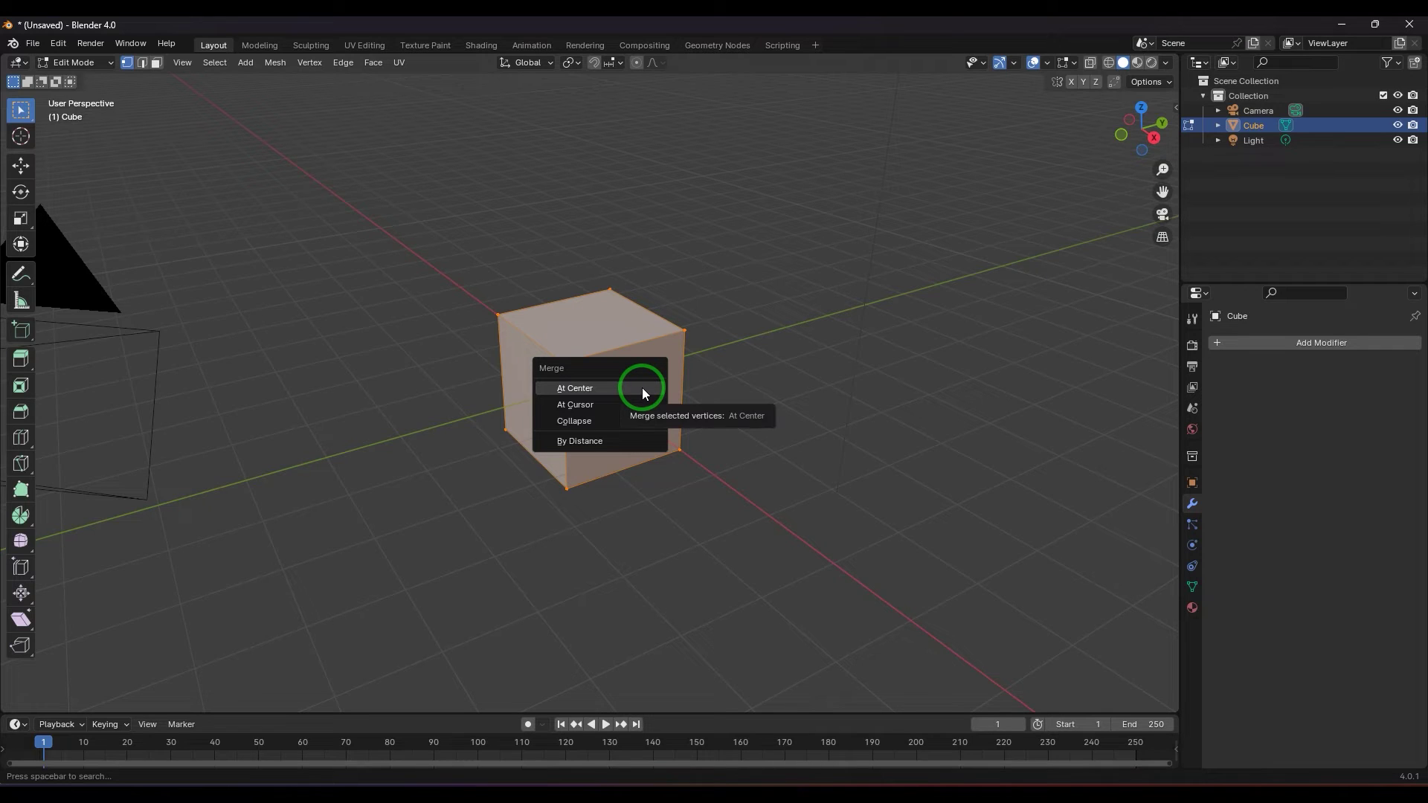
{"action": "left_click", "coordinate": [644, 392]}
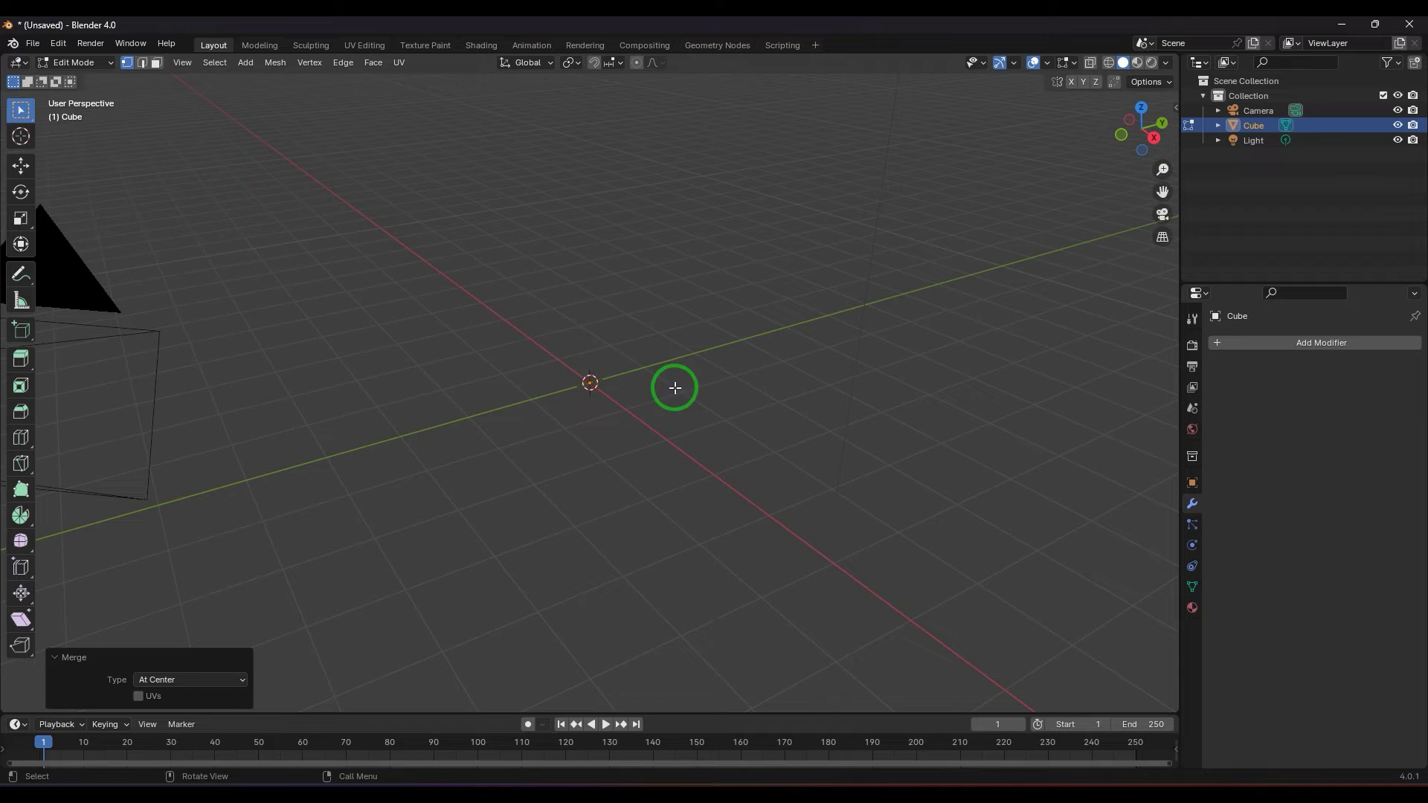
{"action": "left_click", "coordinate": [20, 165]}
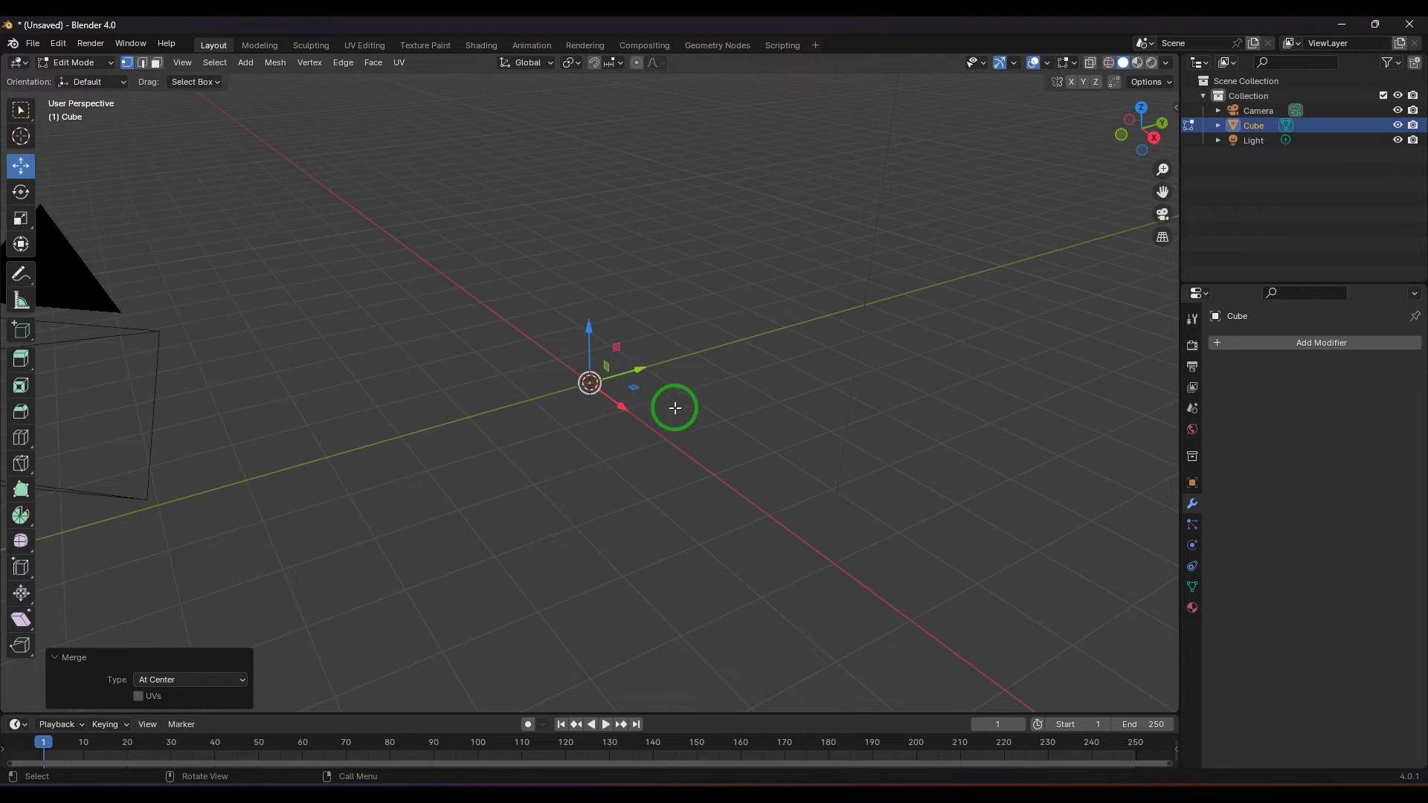
{"action": "left_click_drag", "start_coordinate": [643, 372], "coordinate": [799, 348]}
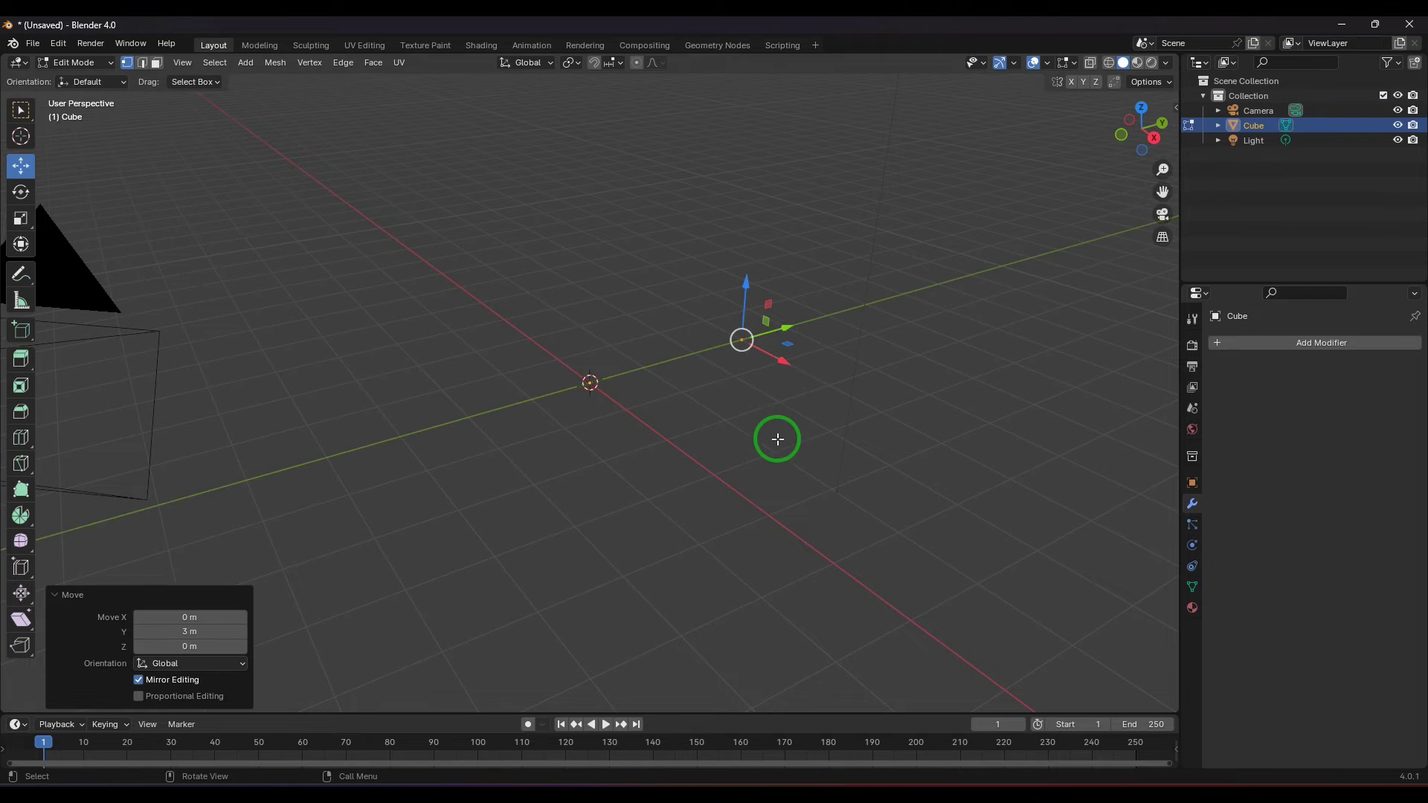
Step: In the right orthographic view, move the vertex 1 m up along the Z axis
{"action": "key", "text": "KP_1"}
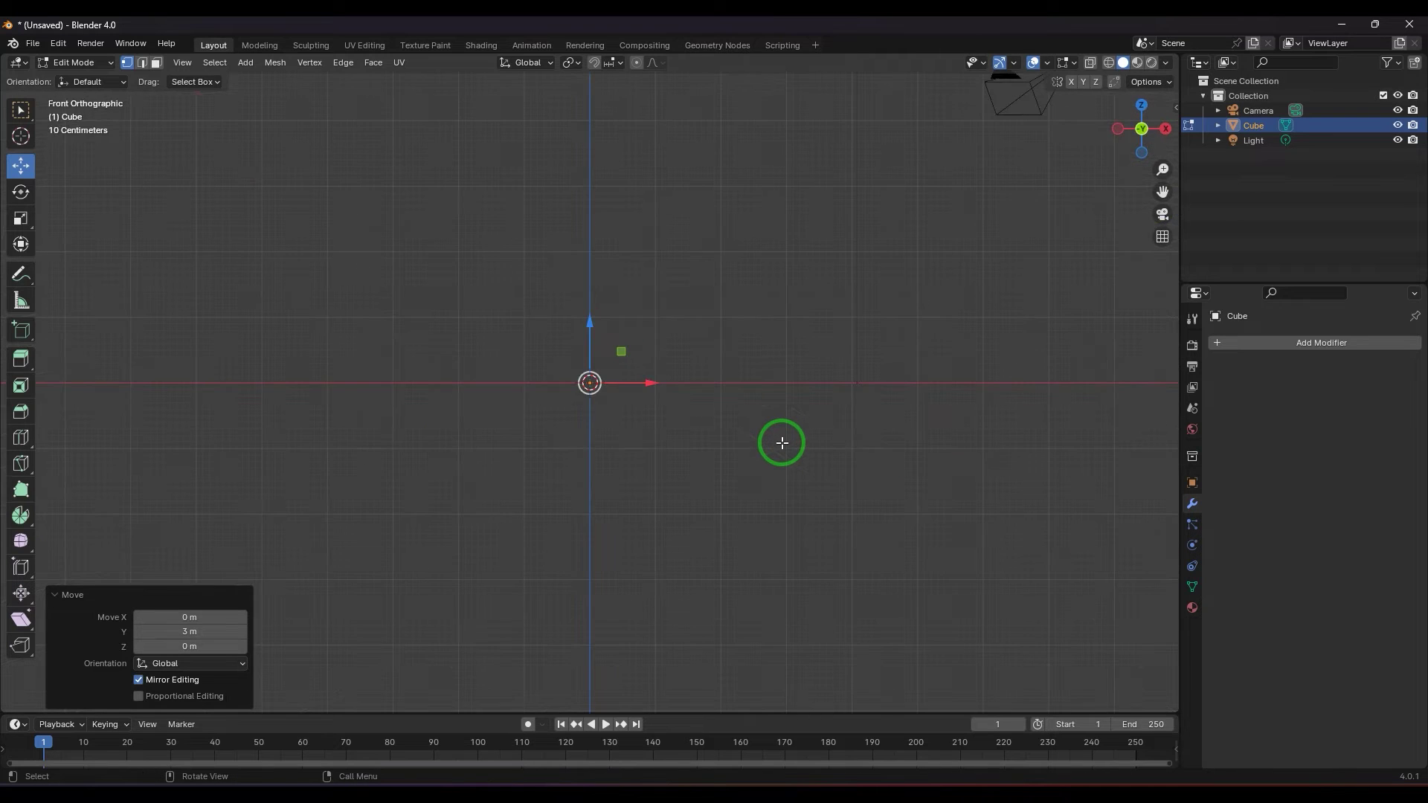
{"action": "key", "text": "KP_3"}
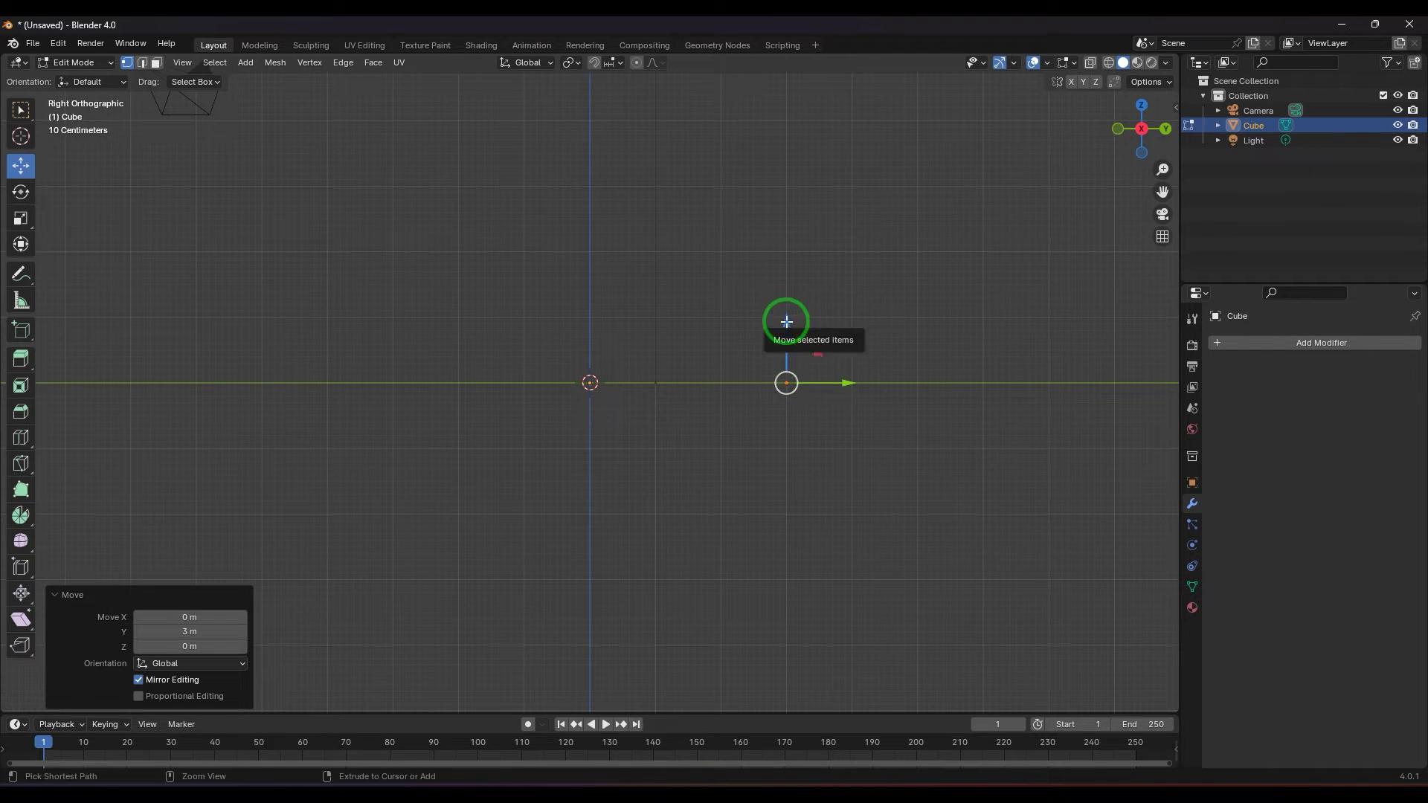
{"action": "left_click_drag", "start_coordinate": [787, 322], "coordinate": [791, 257]}
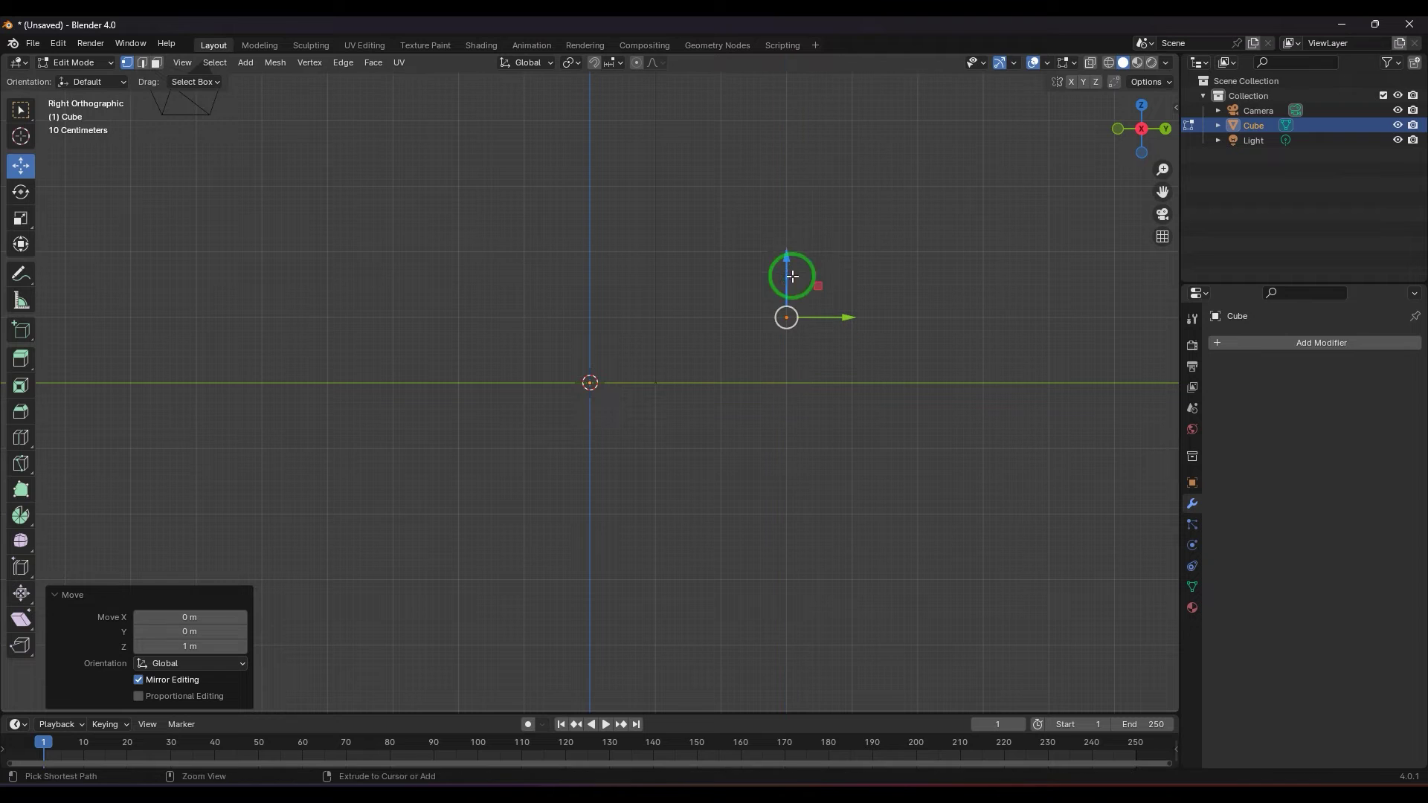
Step: Extrude an open three-segment profile from the vertex through about Y 4 m, Z 0; Y 4 m, Z -1 m; and Y 3 m, Z -2 m
{"action": "right_click", "coordinate": [852, 382], "text": "ctrl"}
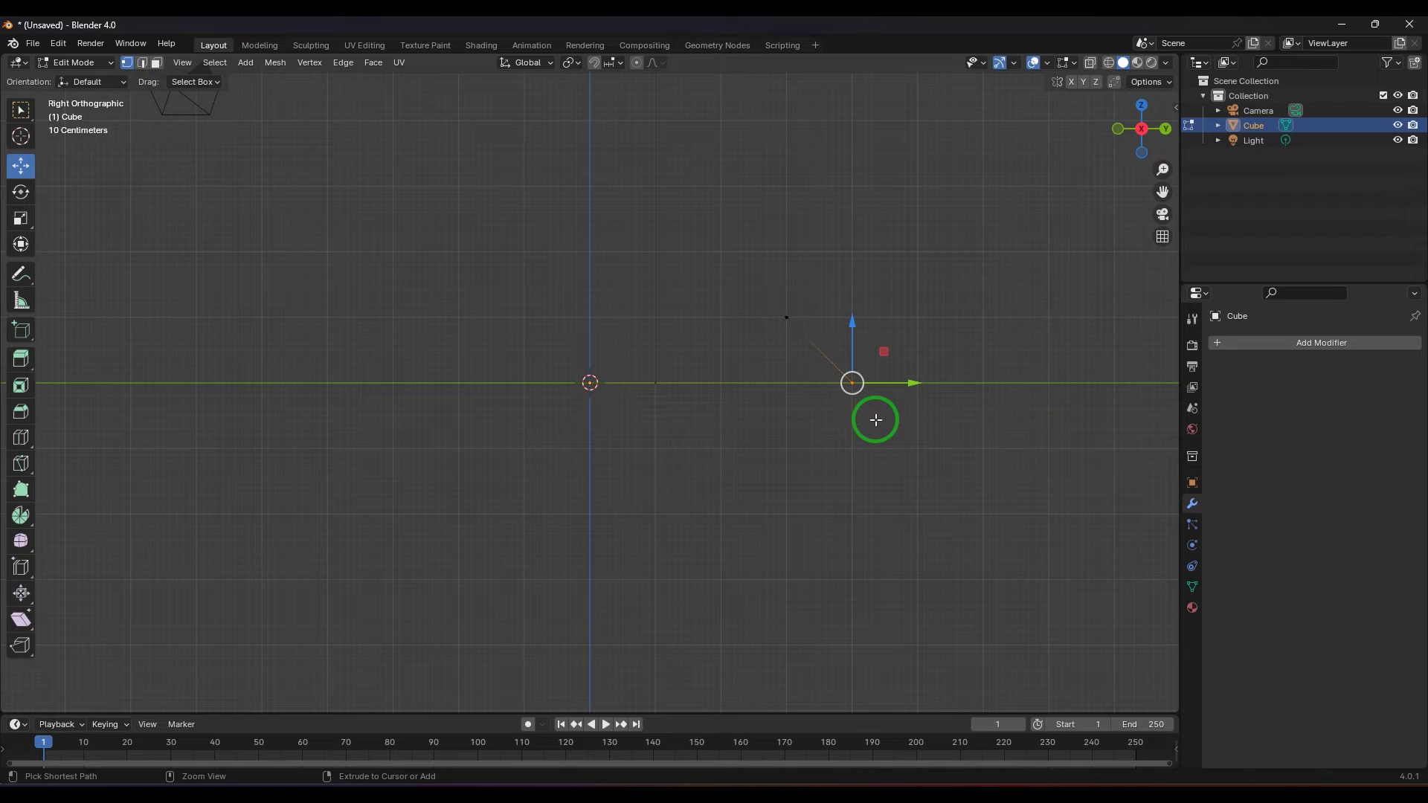
{"action": "right_click", "coordinate": [851, 445], "text": "ctrl"}
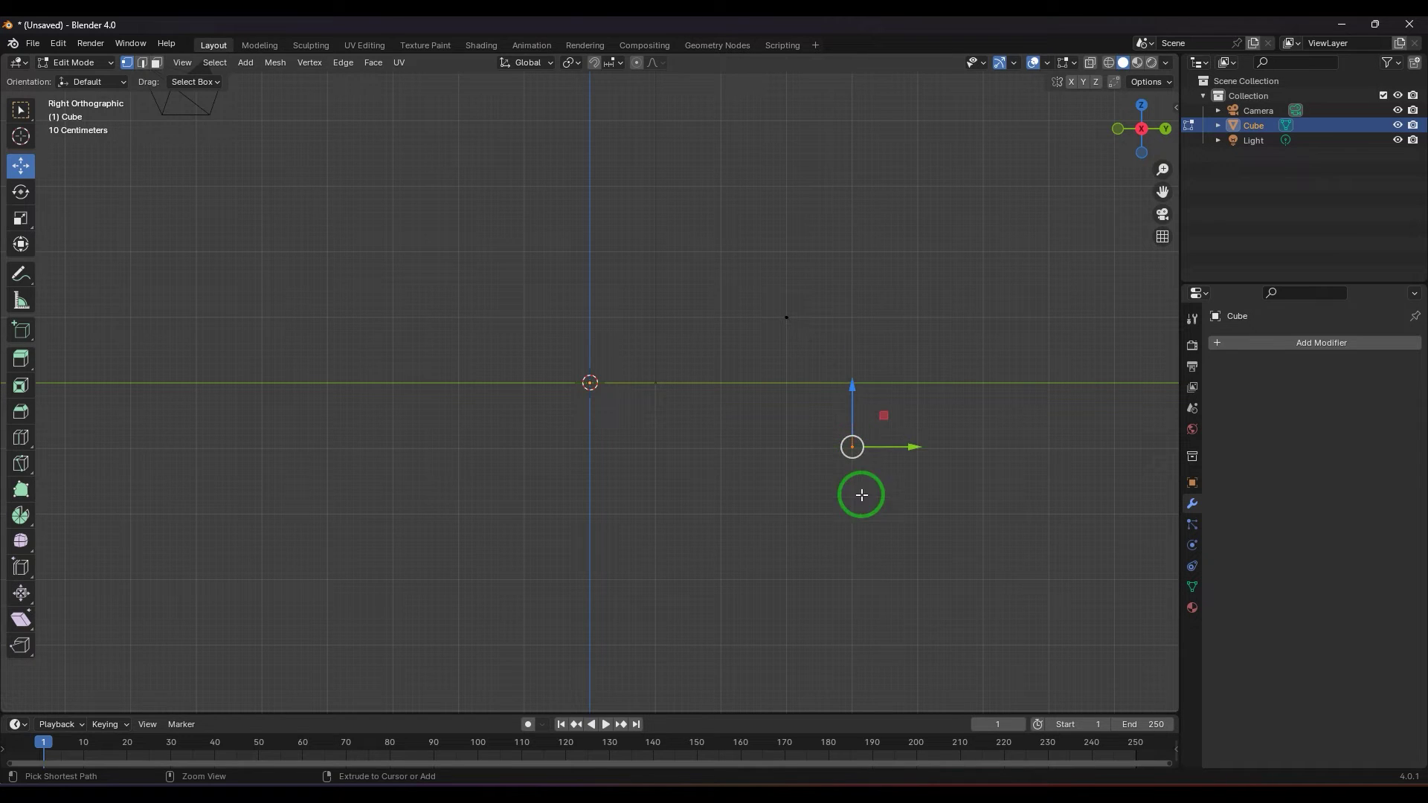
{"action": "right_click", "coordinate": [788, 514], "text": "ctrl"}
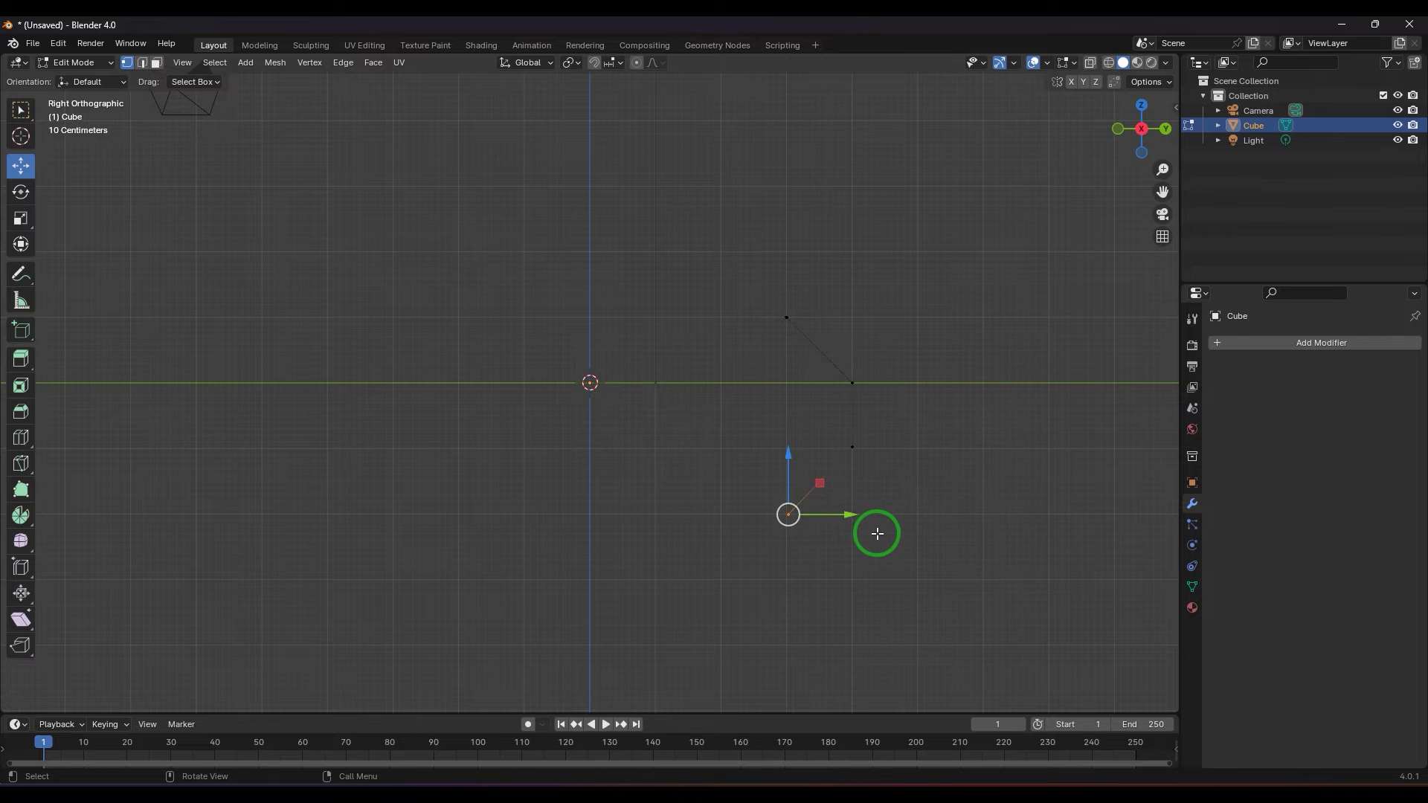
Step: Select all edges of the open profile in edge selection mode and apply the Screw tool to them
{"action": "middle_click_drag", "start_coordinate": [877, 533], "coordinate": [879, 489]}
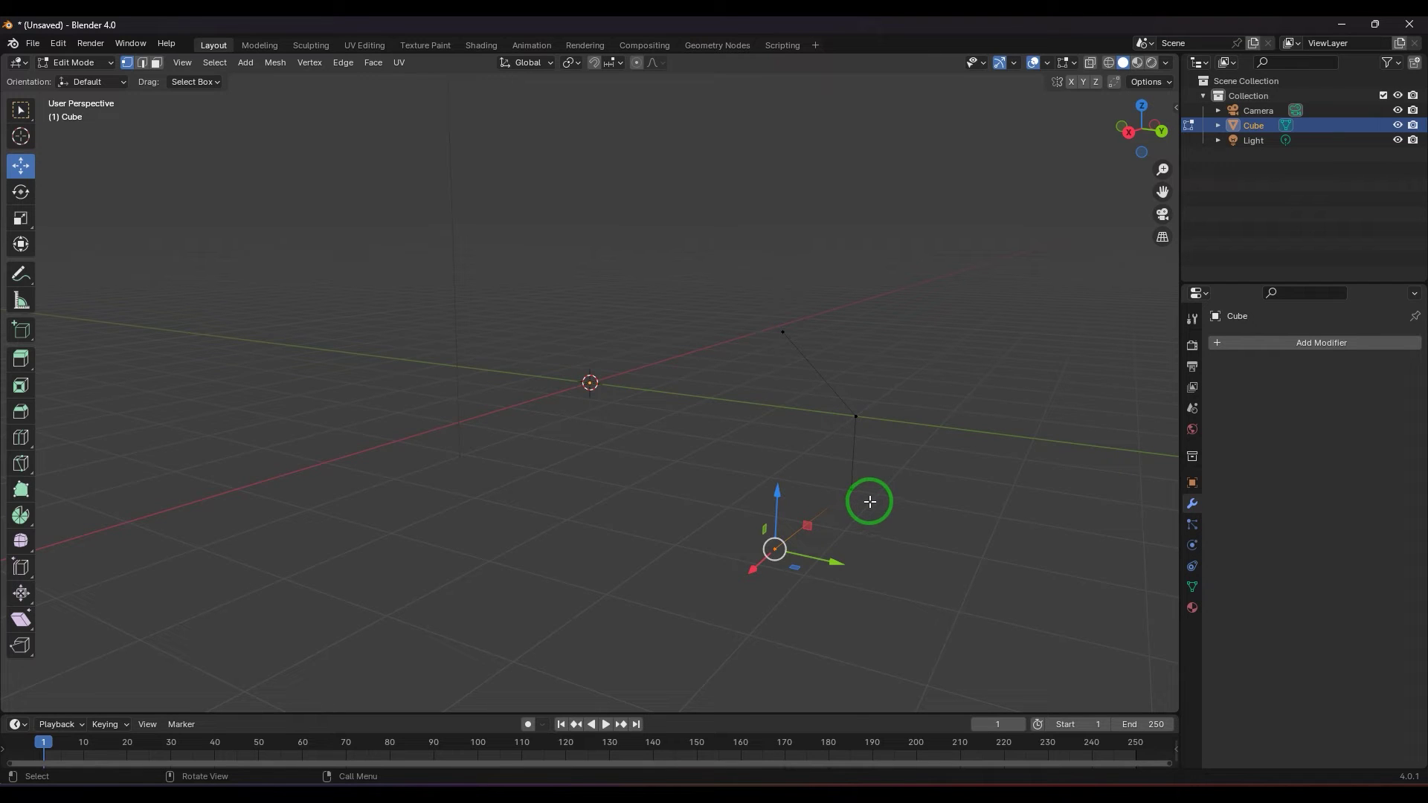
{"action": "key", "text": "2"}
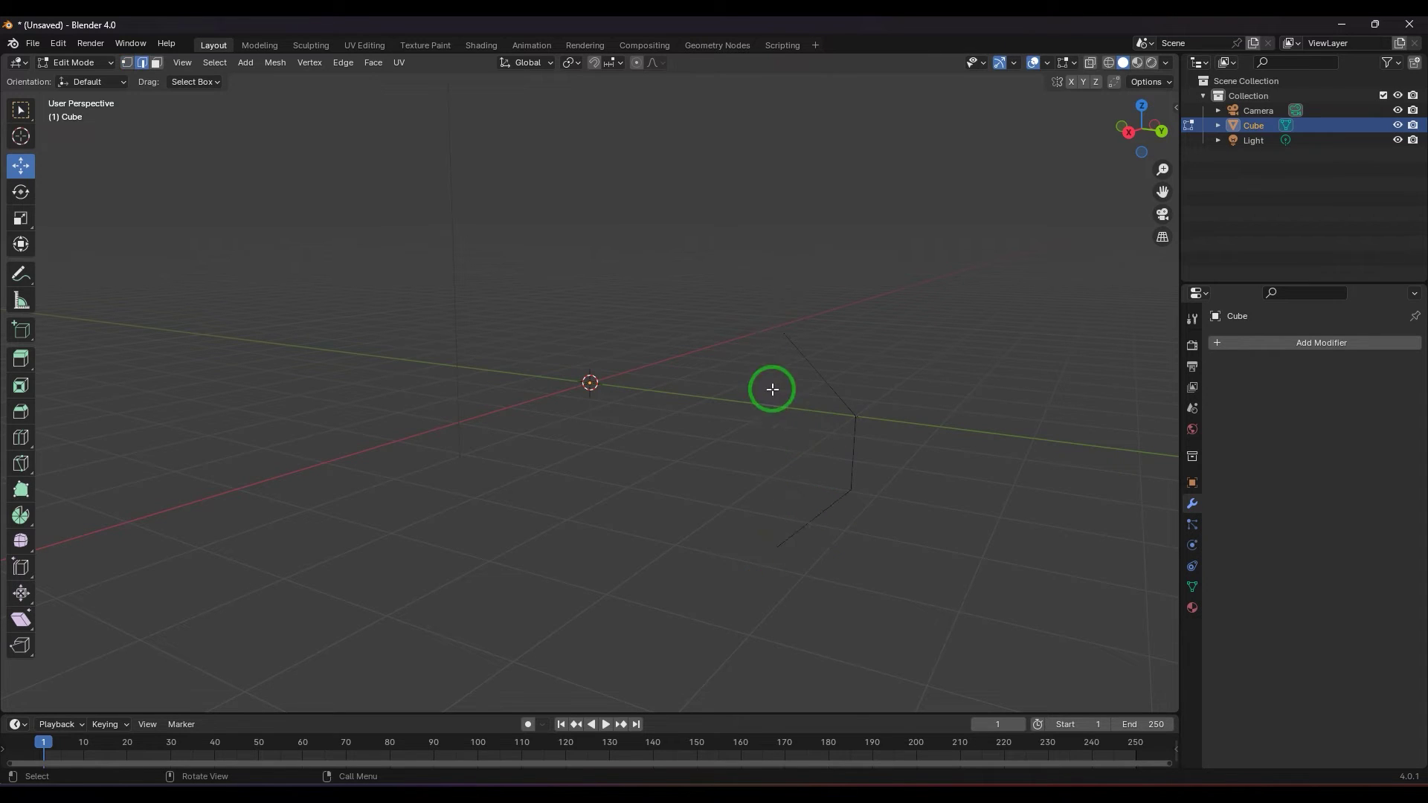
{"action": "left_click_drag", "start_coordinate": [725, 264], "coordinate": [990, 629]}
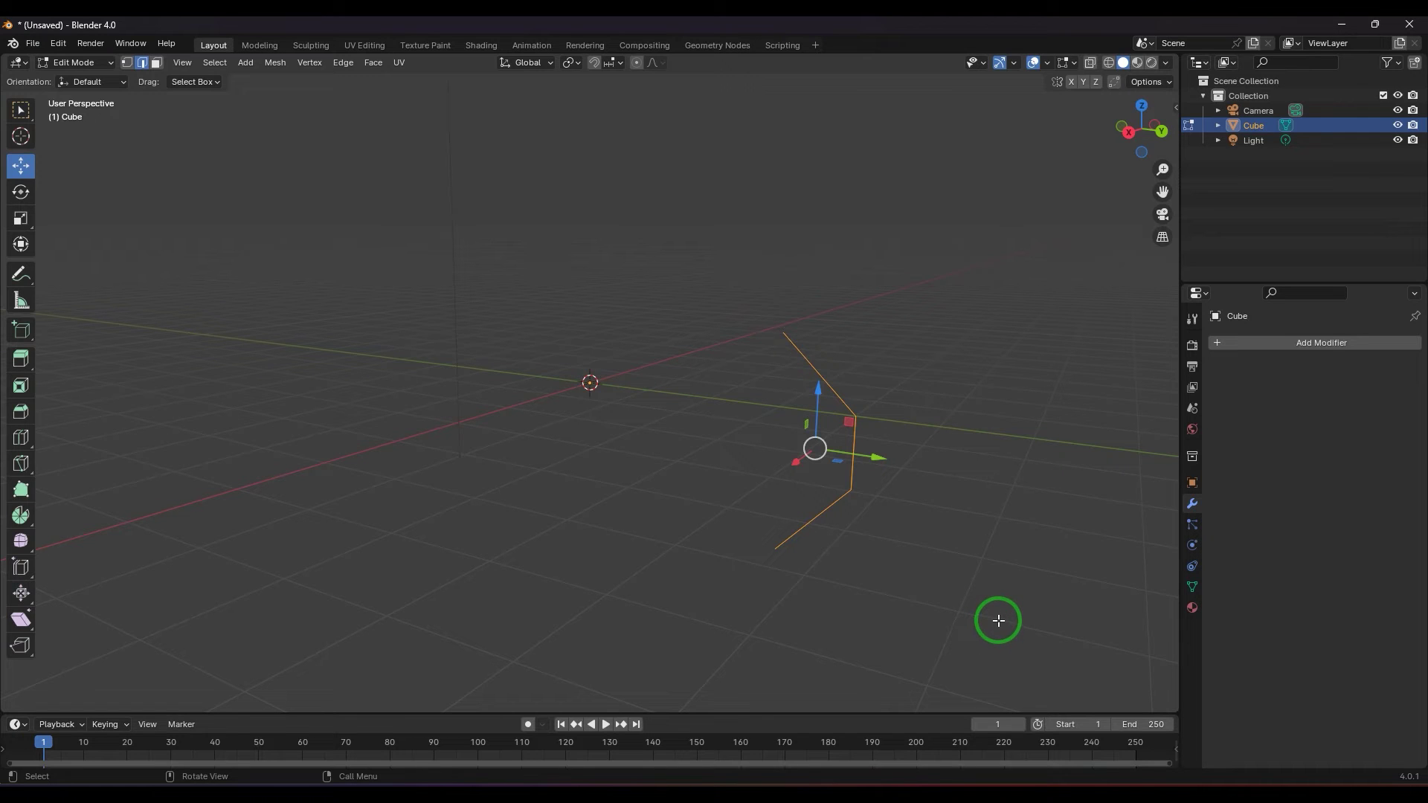
{"action": "left_click", "coordinate": [342, 62]}
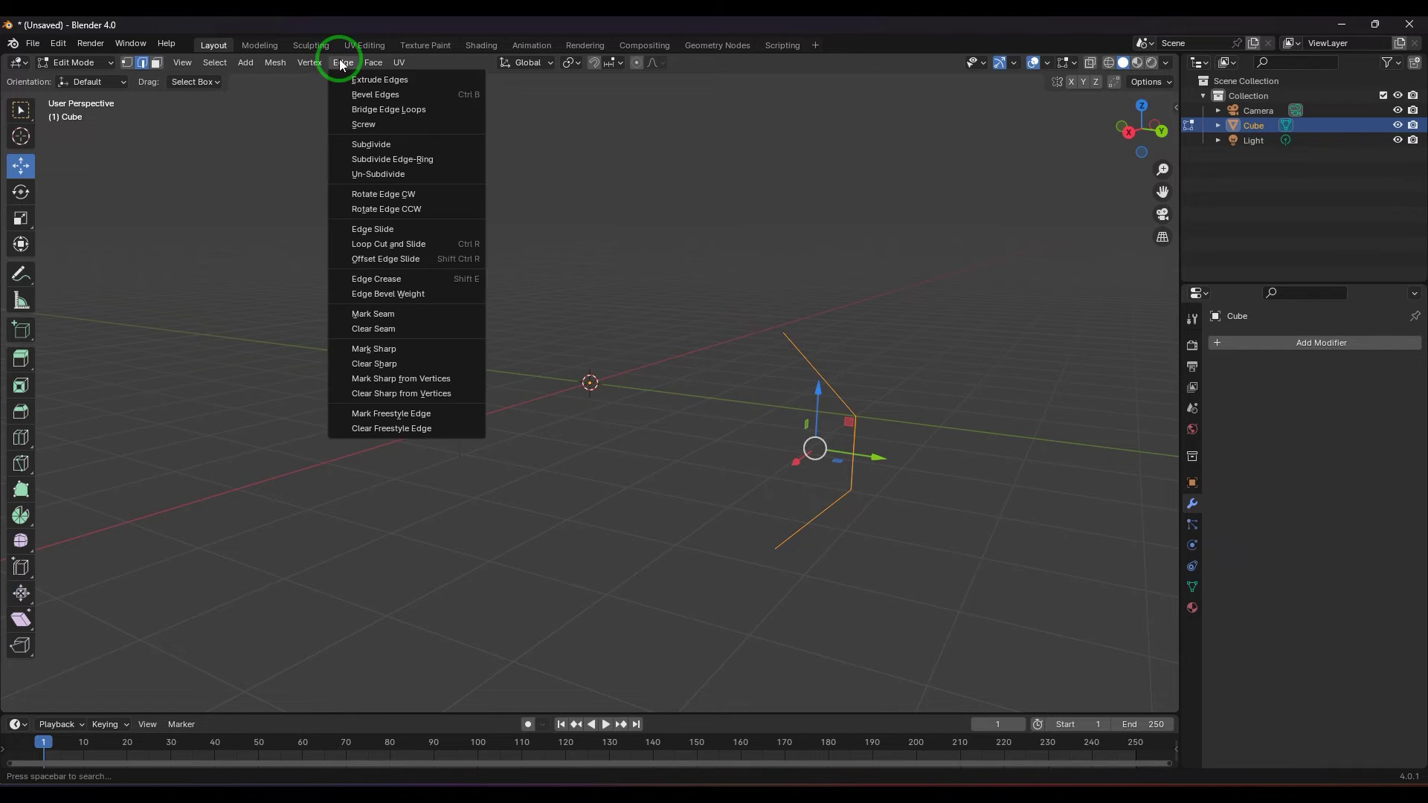
{"action": "left_click", "coordinate": [373, 123]}
{"action": "scroll", "coordinate": [806, 460], "scroll_direction": "down", "scroll_amount": 5}
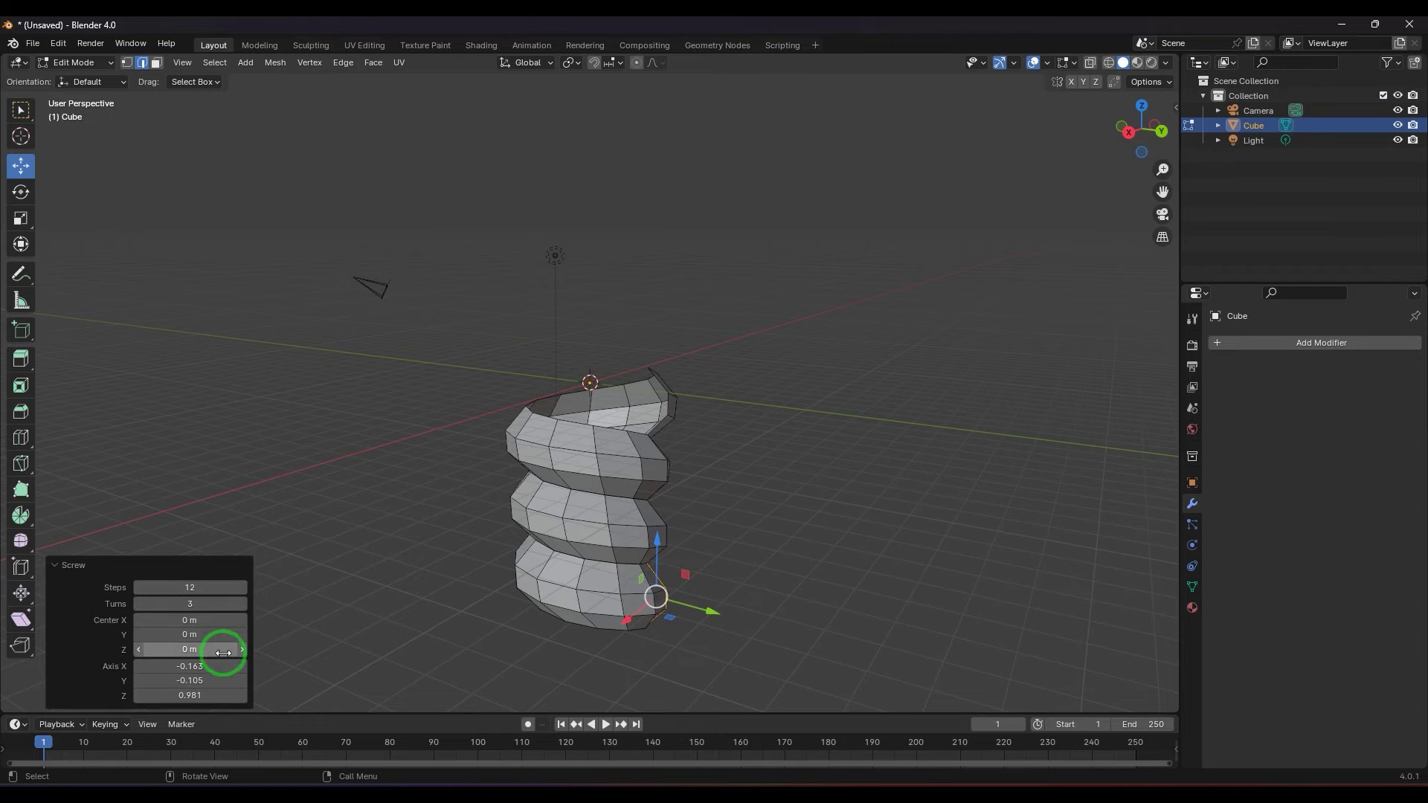
Step: Set the Screw axis to X 0, Y 0 and Z 1
{"action": "left_click", "coordinate": [56, 566]}
{"action": "left_click", "coordinate": [64, 699]}
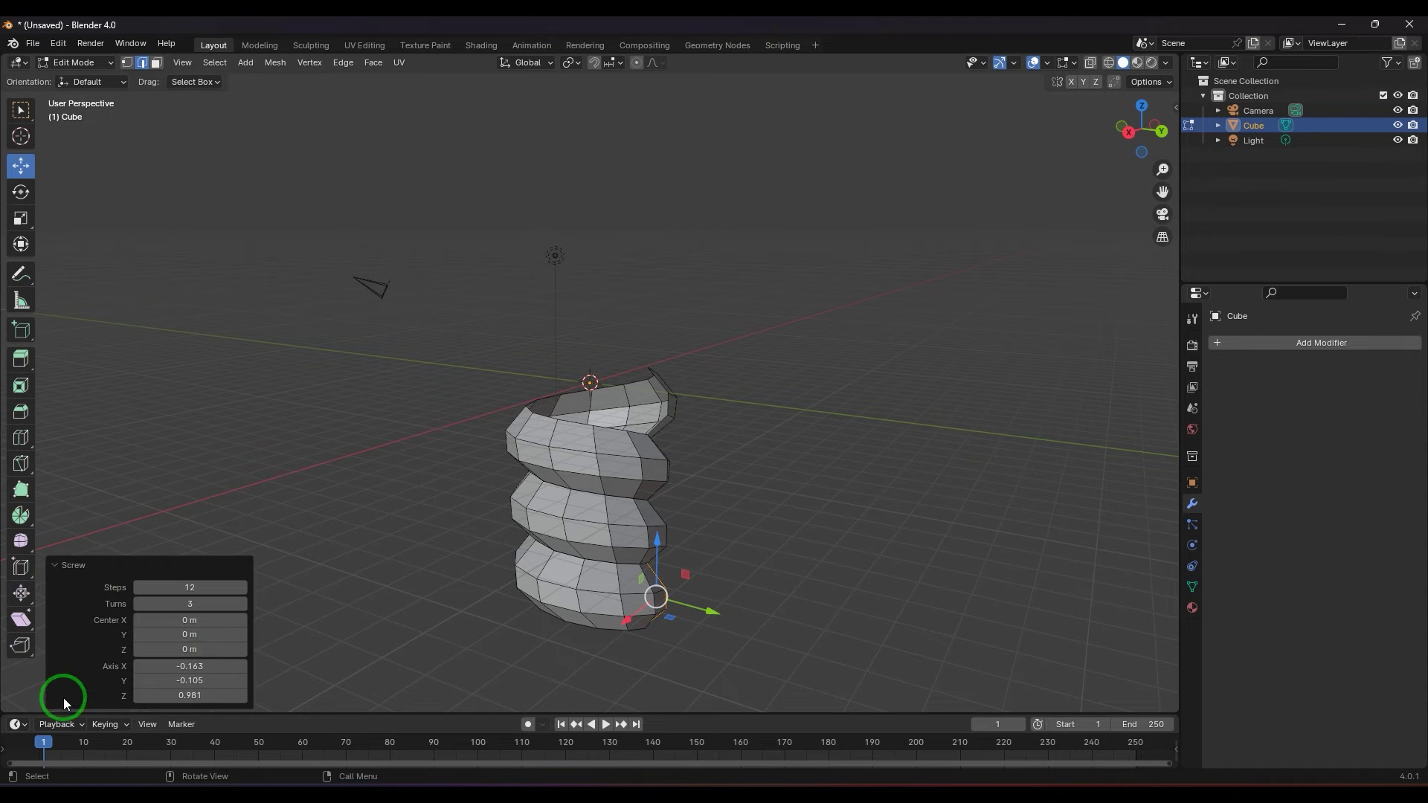
{"action": "mouse_move", "coordinate": [842, 511]}
{"action": "middle_mouse_down"}
{"action": "mouse_move", "coordinate": [632, 522]}
{"action": "mouse_move", "coordinate": [837, 528]}
{"action": "middle_mouse_up"}
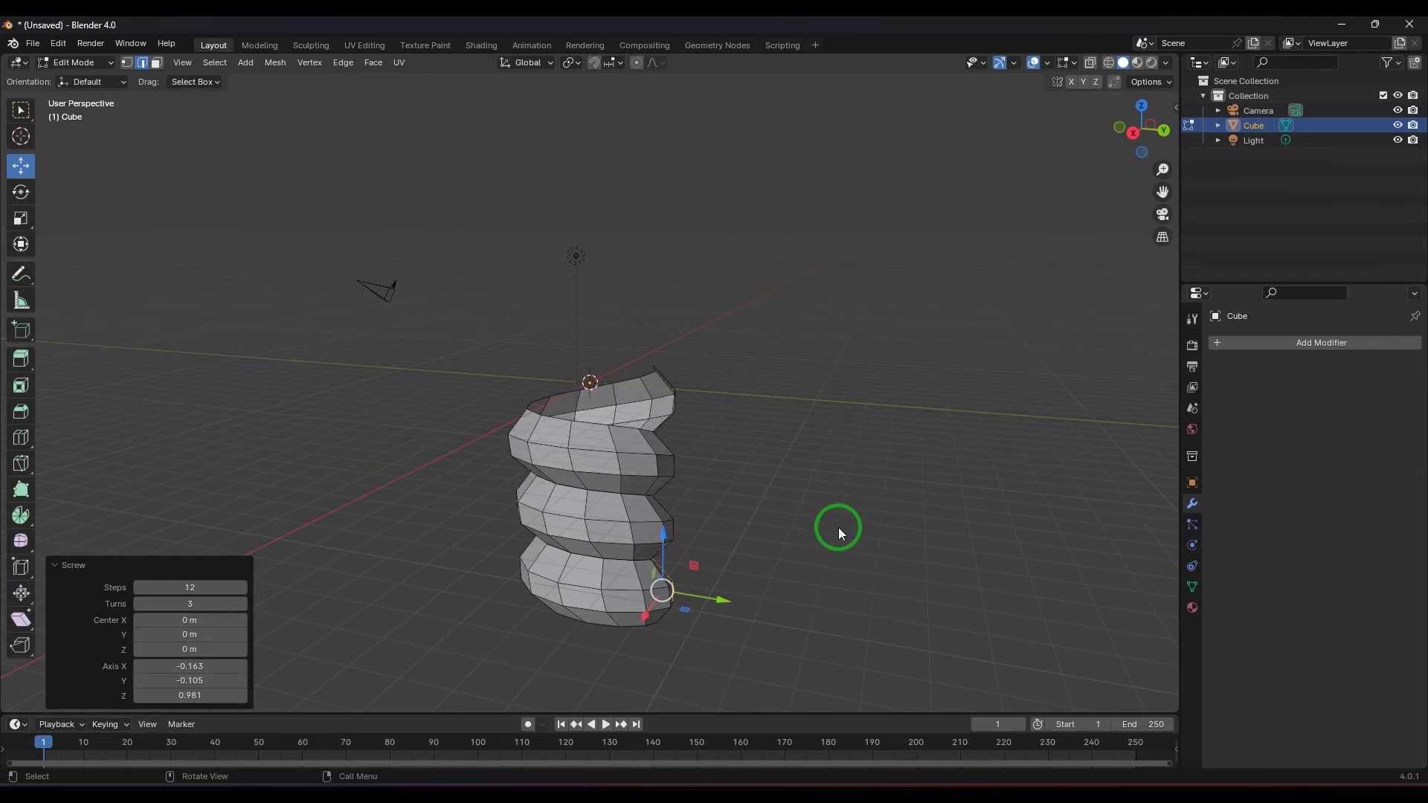
{"action": "left_click", "coordinate": [194, 666]}
{"action": "type", "text": "0"}
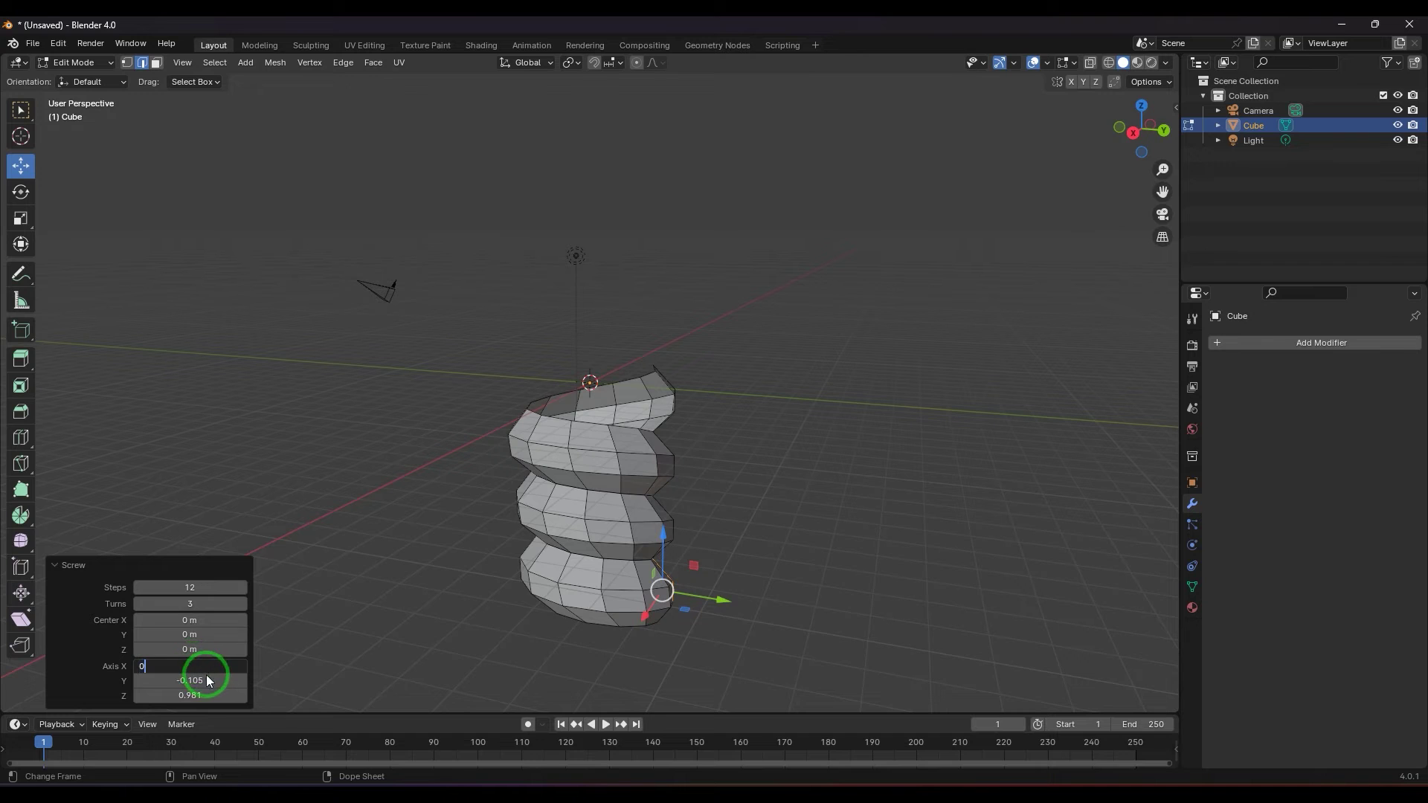
{"action": "key", "text": "Return"}
{"action": "left_click", "coordinate": [207, 679]}
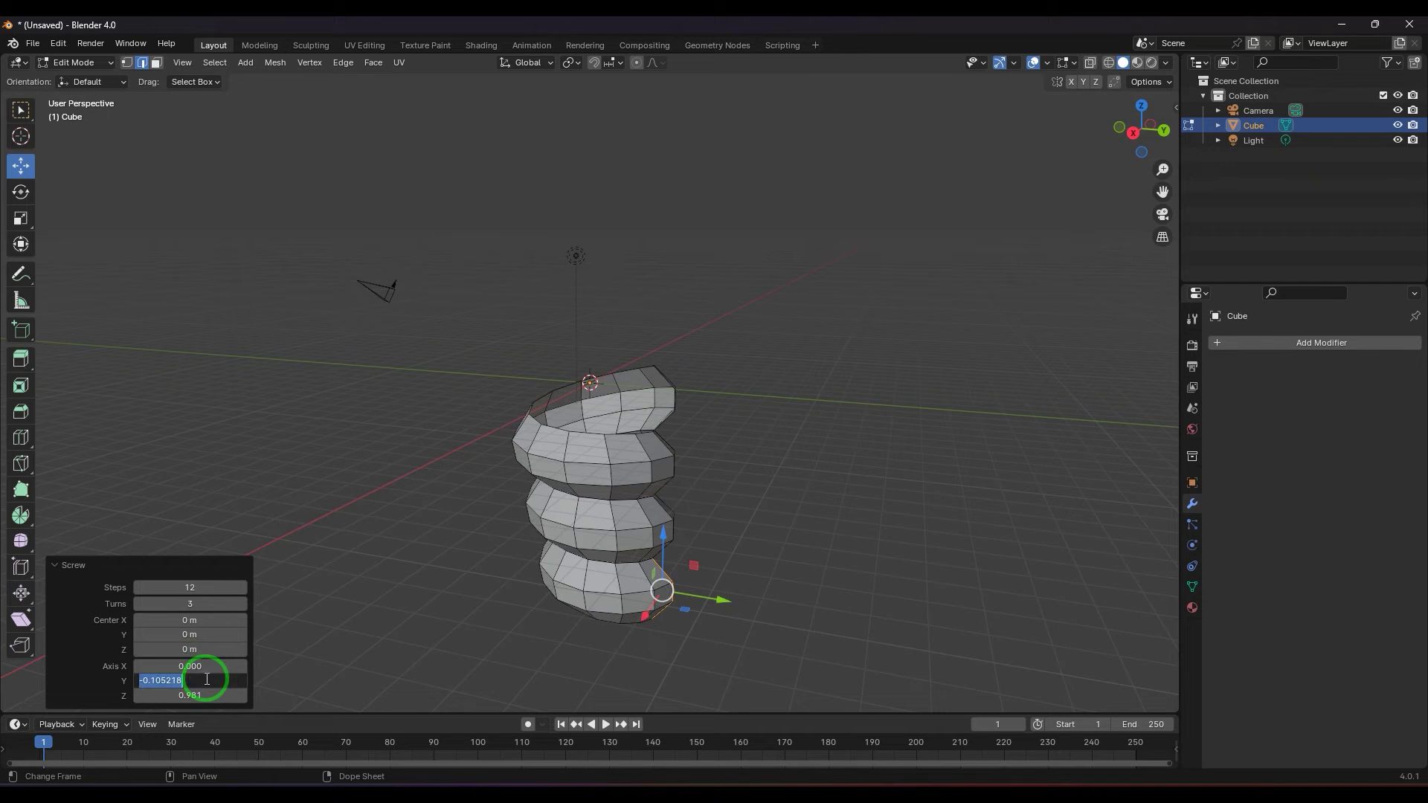
{"action": "type", "text": "0"}
{"action": "key", "text": "Return"}
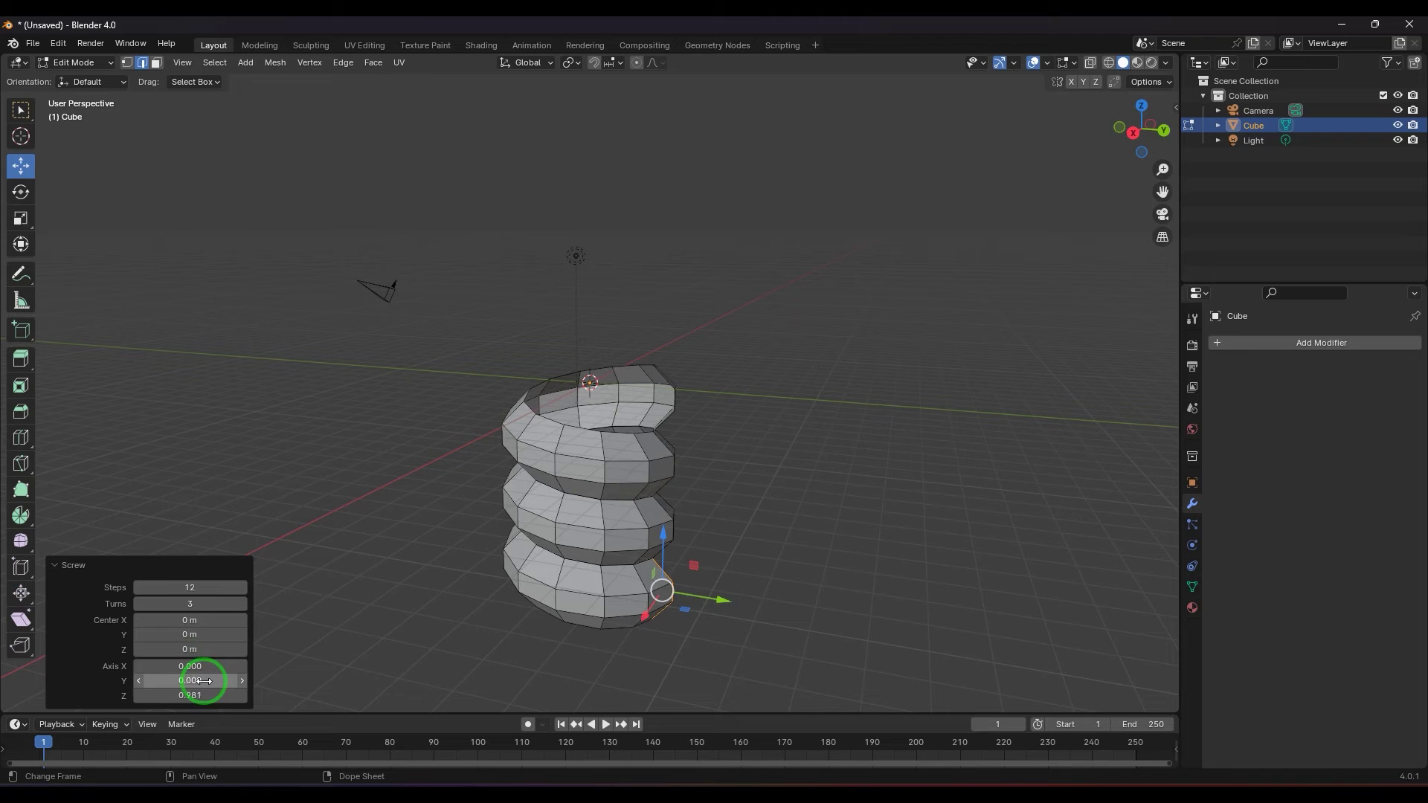
{"action": "left_click", "coordinate": [202, 694]}
{"action": "type", "text": "1"}
{"action": "key", "text": "Return"}
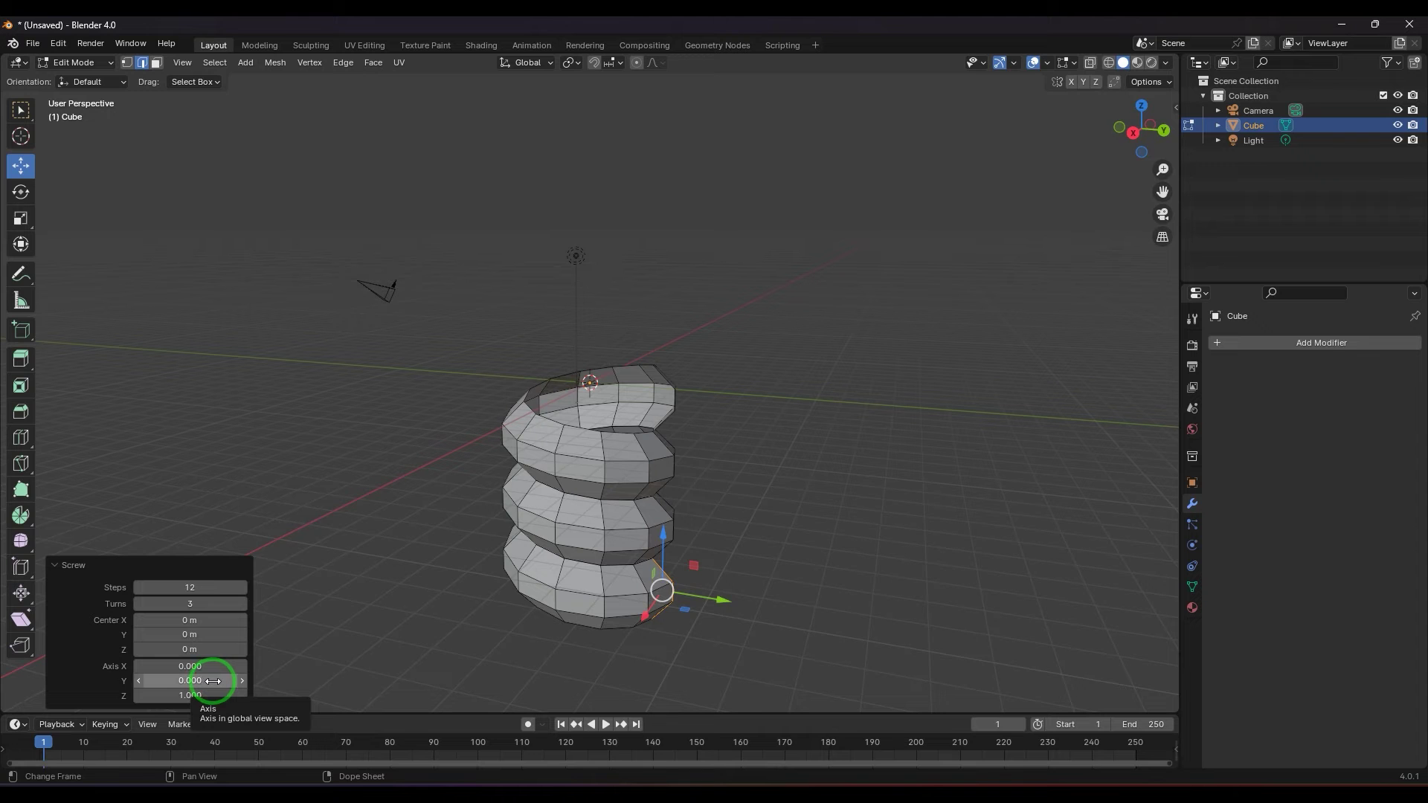
Step: Try shifting the screw's center along Y and reset Center Y to 0 m
{"action": "middle_click_drag", "start_coordinate": [823, 414], "coordinate": [806, 517]}
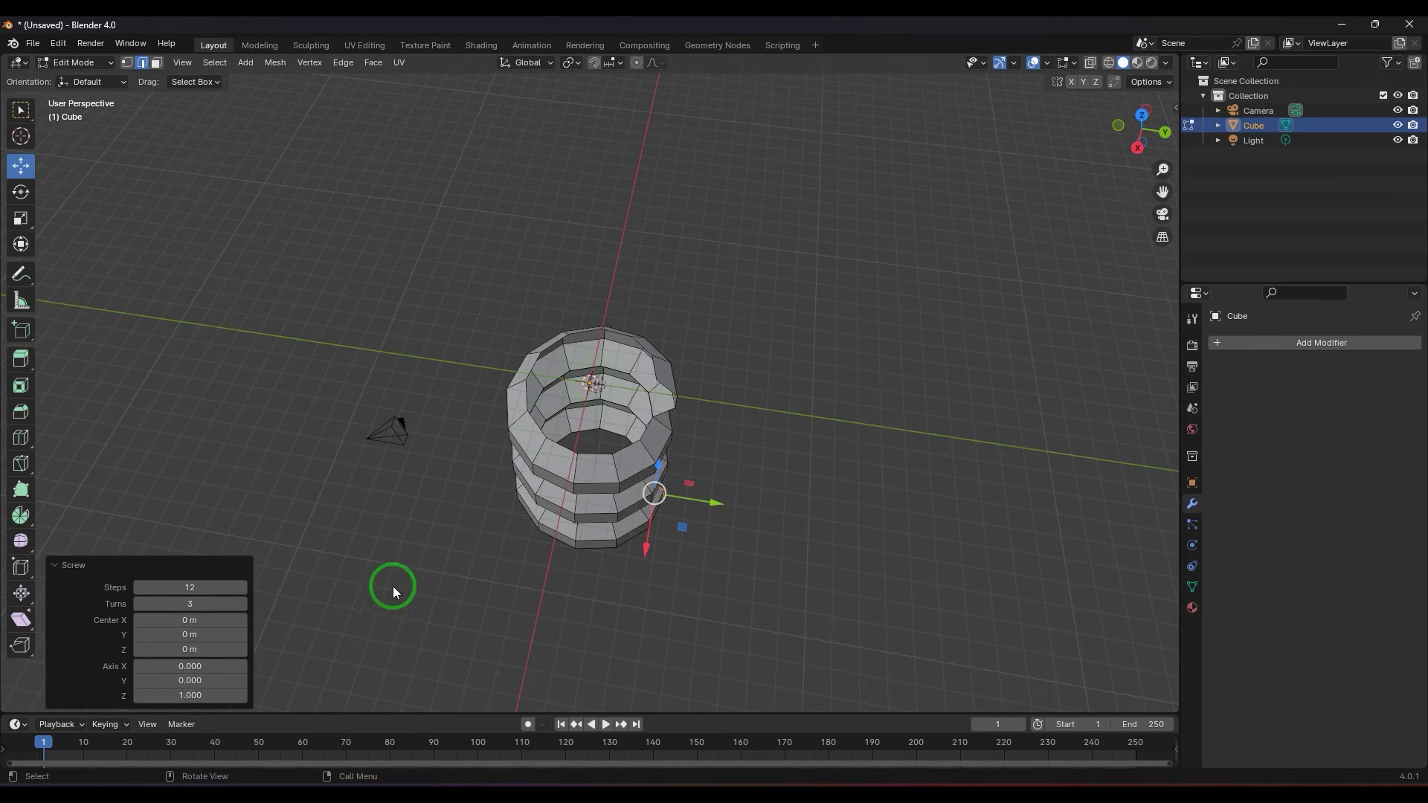
{"action": "left_click_drag", "start_coordinate": [245, 636], "coordinate": [198, 632]}
{"action": "left_click", "coordinate": [243, 634]}
{"action": "left_click", "coordinate": [192, 634]}
{"action": "type", "text": "0"}
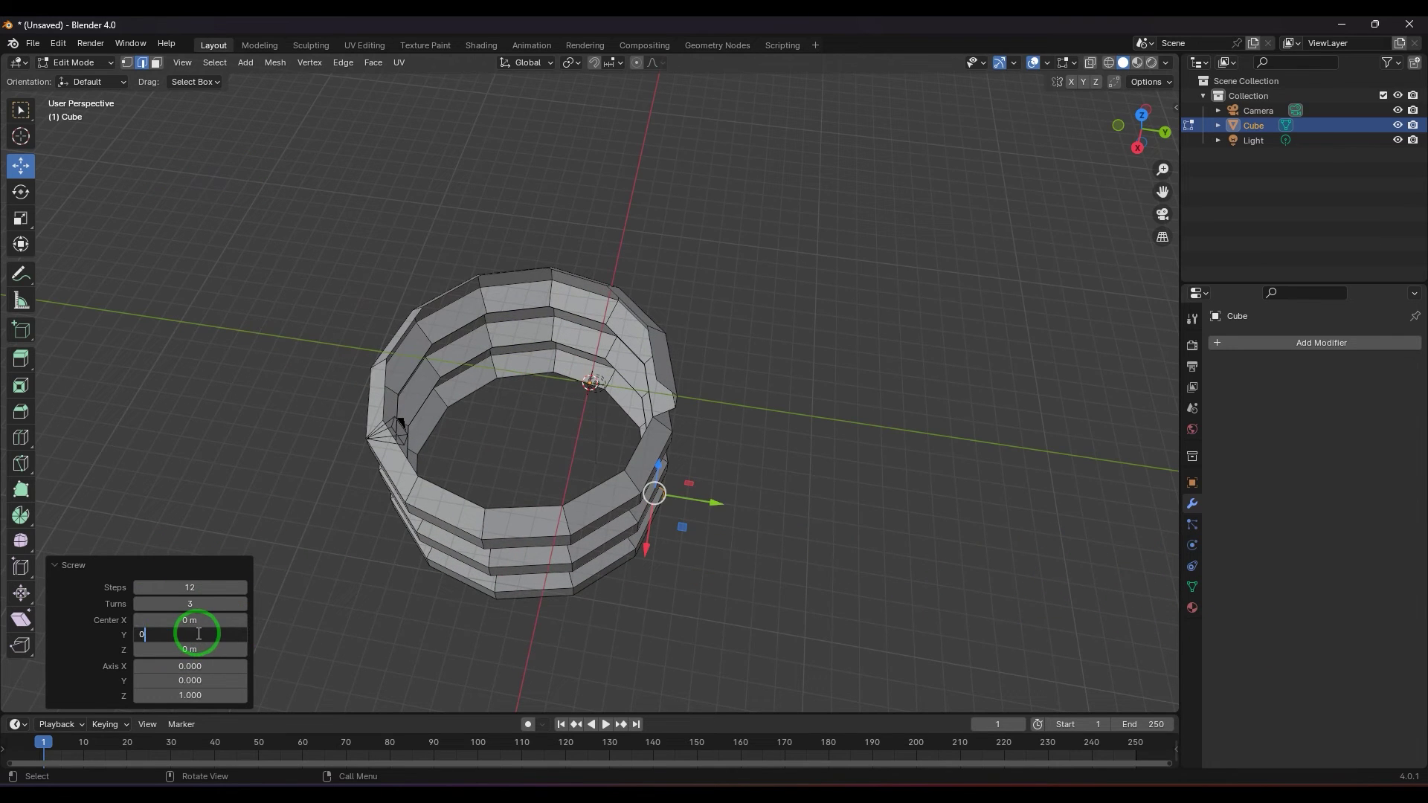
{"action": "key", "text": "Return"}
Step: Try offsetting the screw's center along X and along Z, resetting each value to 0 m
{"action": "left_click_drag", "start_coordinate": [223, 620], "coordinate": [516, 621]}
{"action": "left_click", "coordinate": [205, 620]}
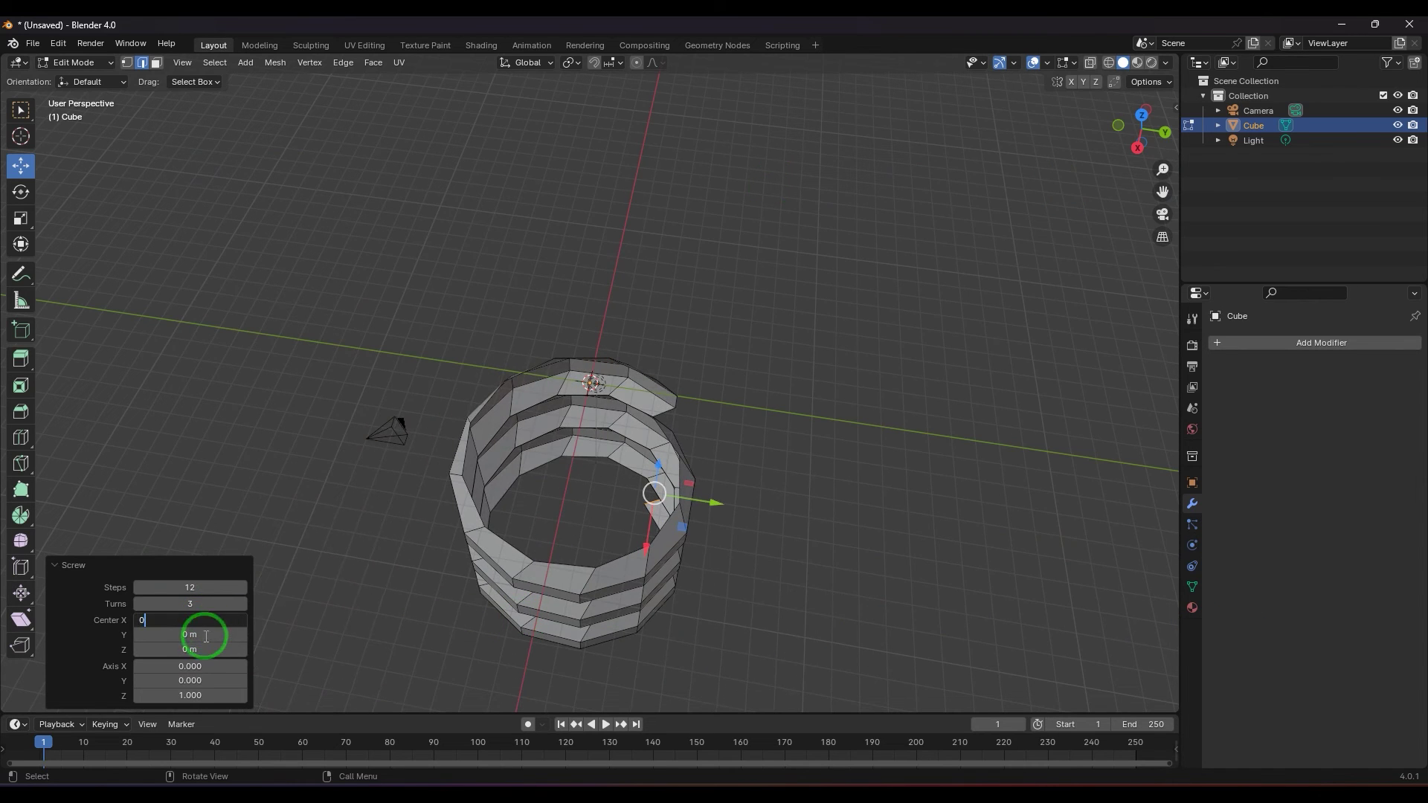
{"action": "type", "text": "0"}
{"action": "key", "text": "Return"}
{"action": "left_click_drag", "start_coordinate": [201, 649], "coordinate": [527, 192]}
{"action": "left_click", "coordinate": [185, 648]}
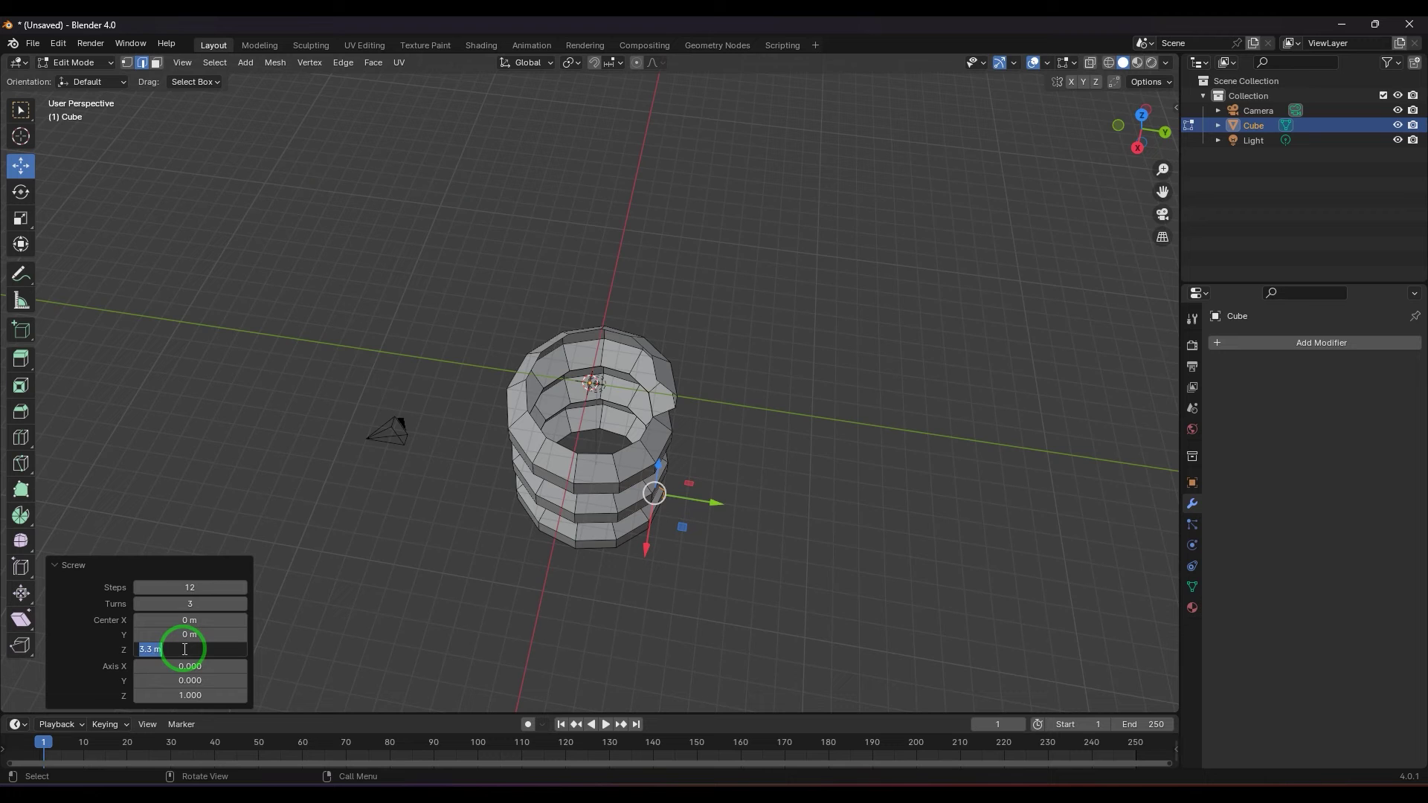
{"action": "type", "text": "0"}
{"action": "key", "text": "Return"}
Step: Reduce the screw to 1 turn and examine how the start and end of the profile line up
{"action": "middle_click_drag", "start_coordinate": [927, 418], "coordinate": [652, 345]}
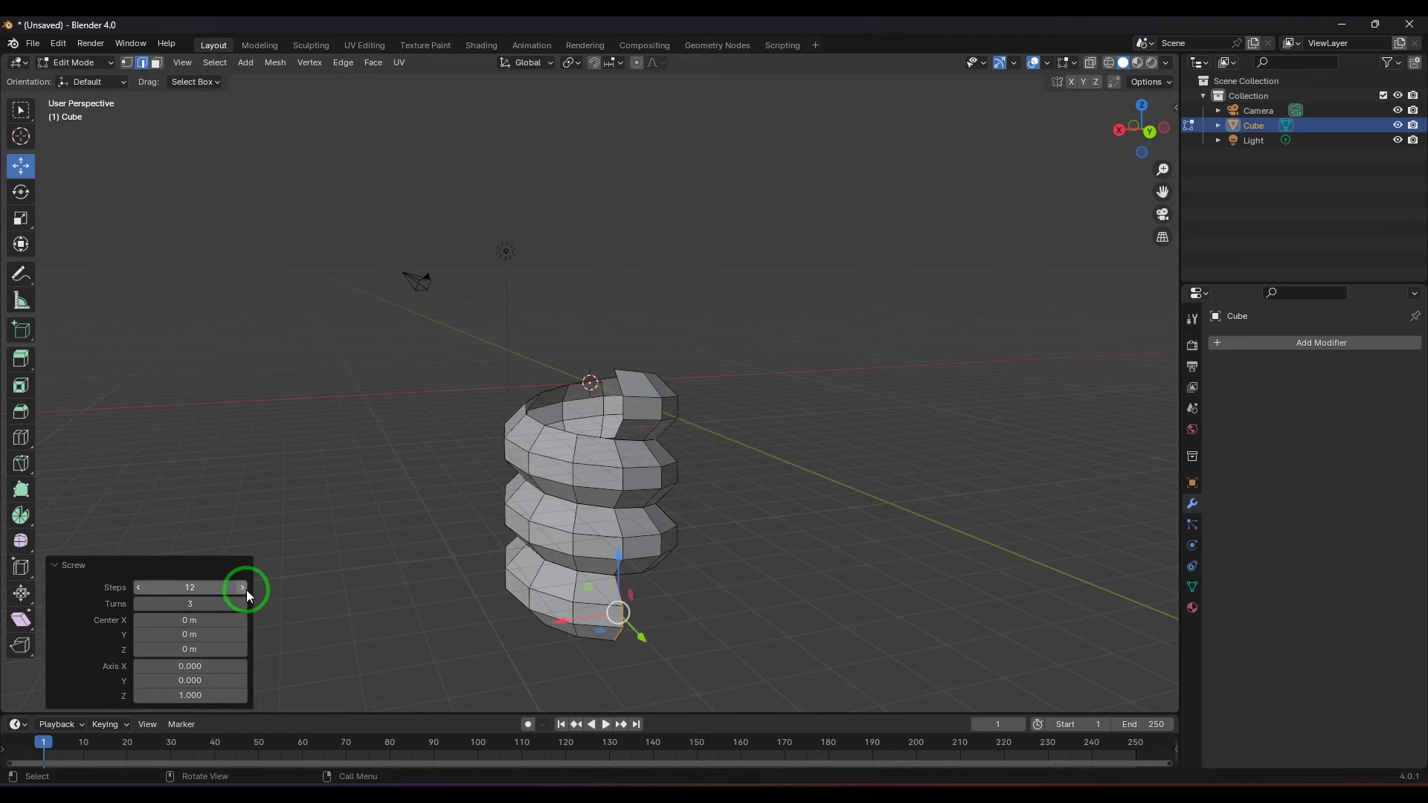
{"action": "left_click", "coordinate": [139, 604]}
{"action": "left_click", "coordinate": [139, 604]}
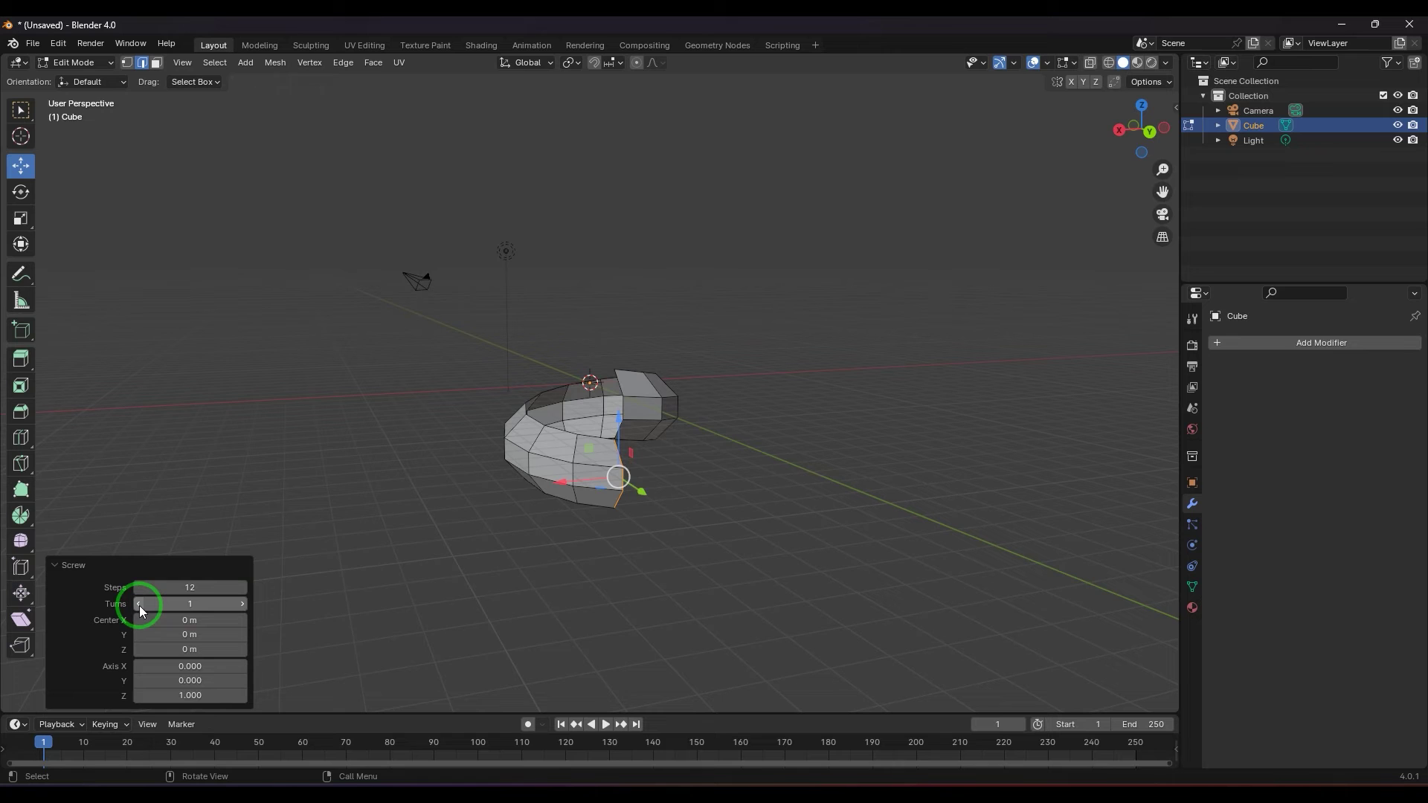
{"action": "scroll", "coordinate": [860, 538], "scroll_direction": "up", "scroll_amount": 4}
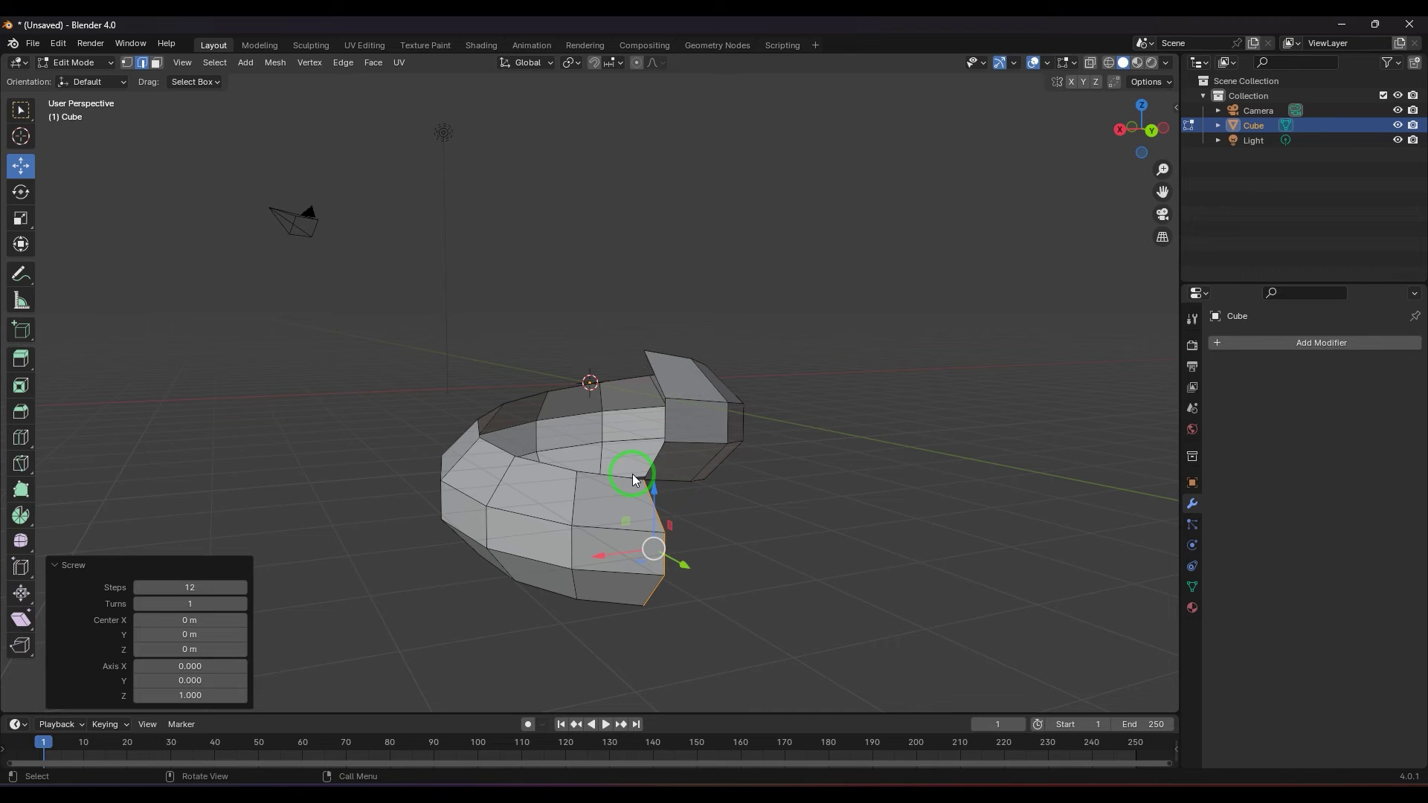
{"action": "middle_click_drag", "start_coordinate": [615, 610], "coordinate": [752, 532]}
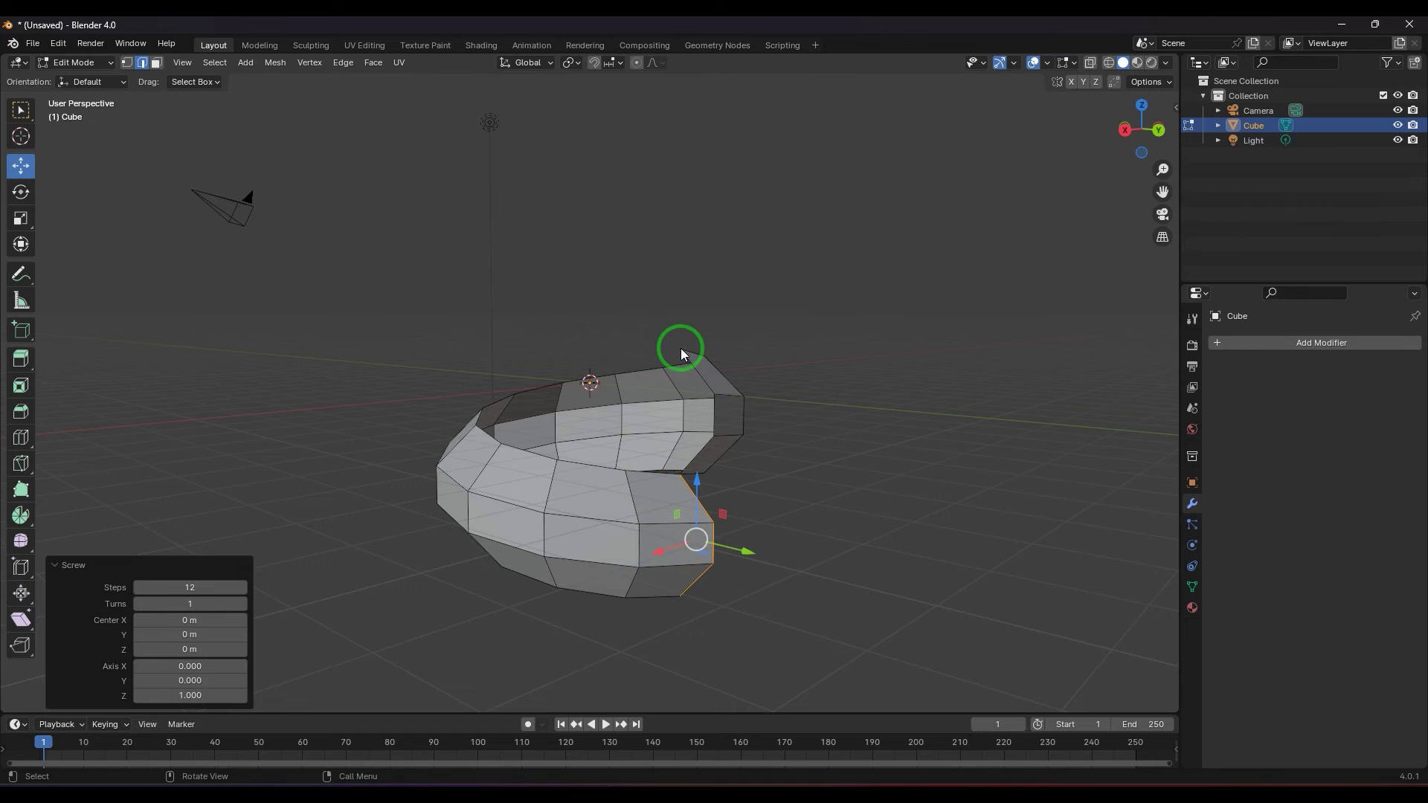
{"action": "scroll", "coordinate": [765, 341], "scroll_direction": "up", "scroll_amount": 2}
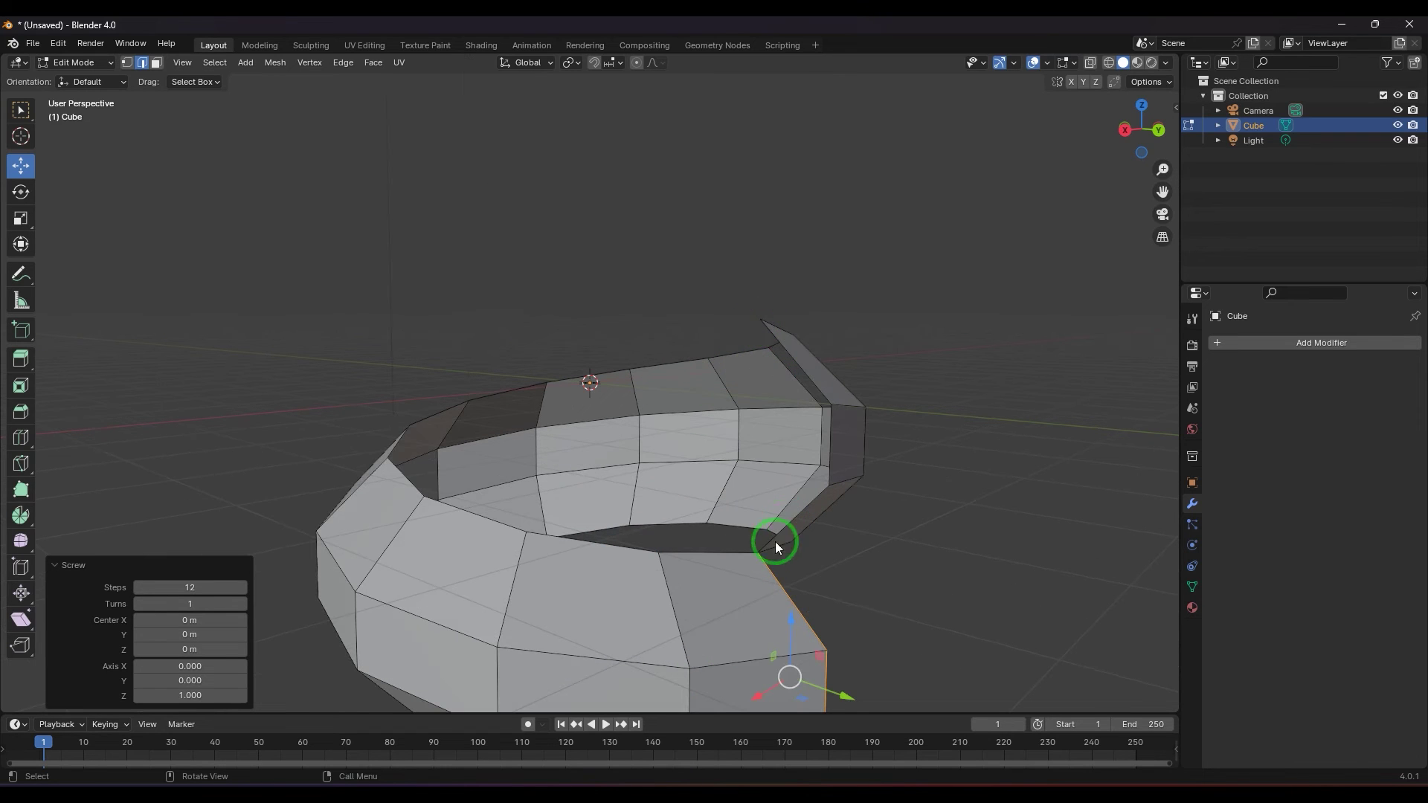
{"action": "scroll", "coordinate": [760, 554], "scroll_direction": "down", "scroll_amount": 2}
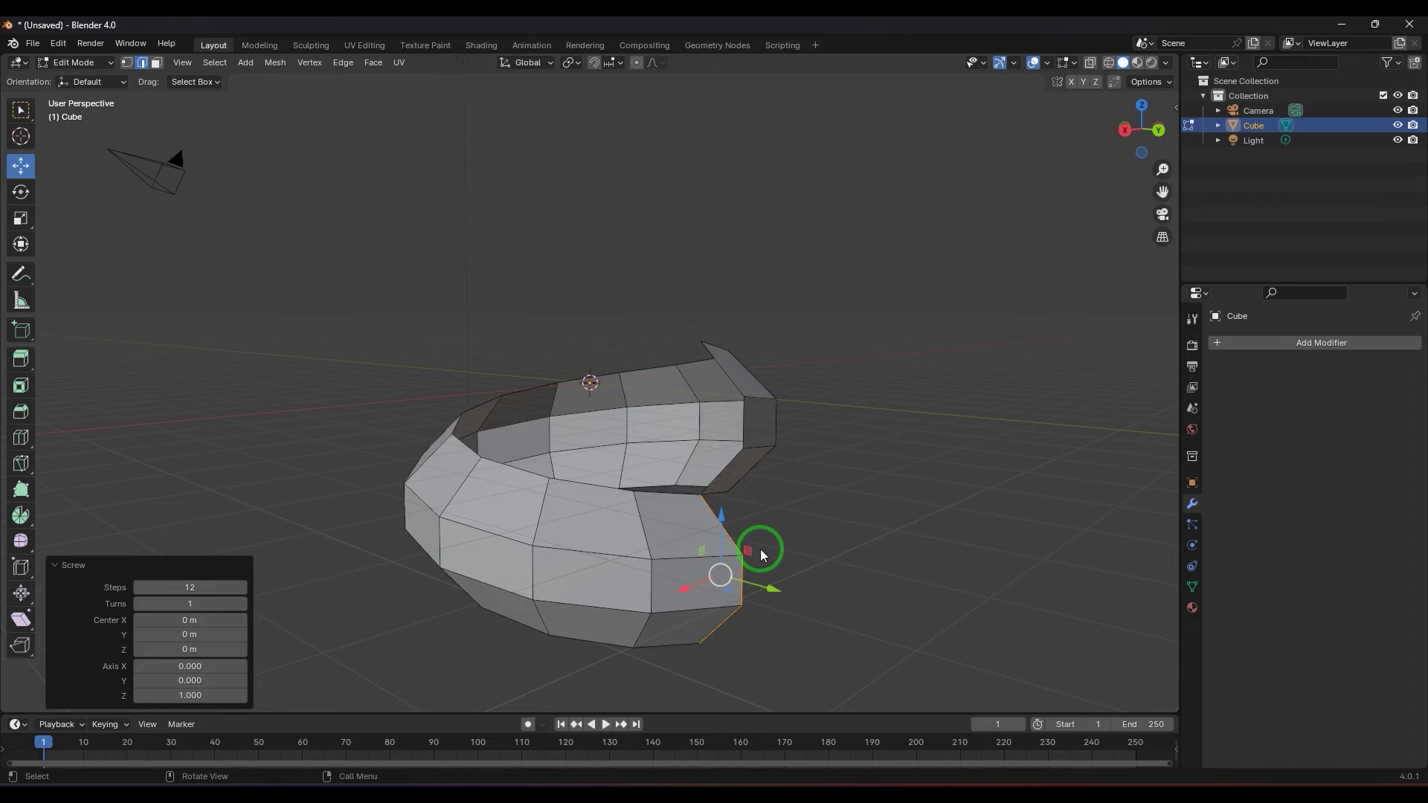
Step: Set the screw's Steps to 13 and its Turns to 4
{"action": "left_click", "coordinate": [242, 603]}
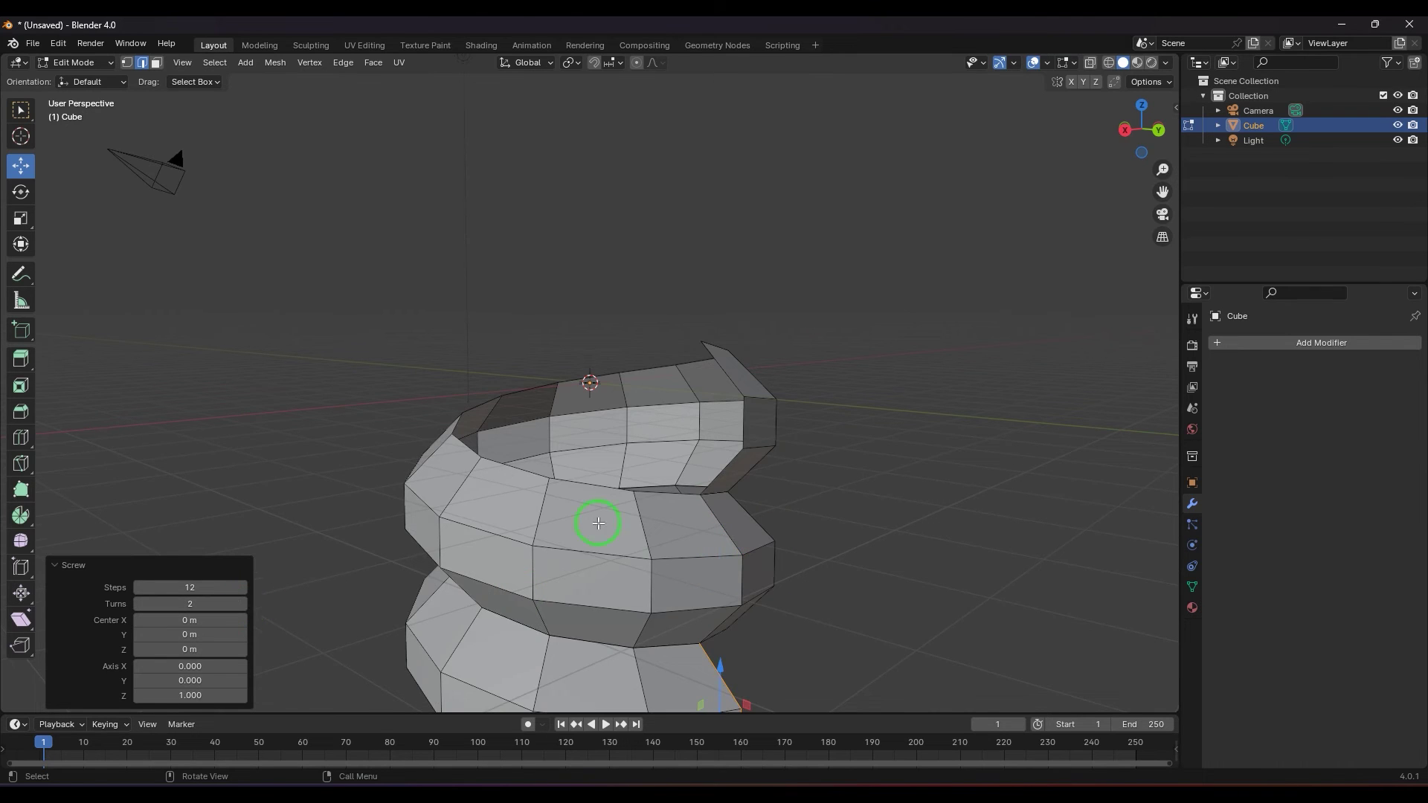
{"action": "scroll", "coordinate": [576, 550], "scroll_direction": "down", "scroll_amount": 3}
{"action": "left_click", "coordinate": [243, 588]}
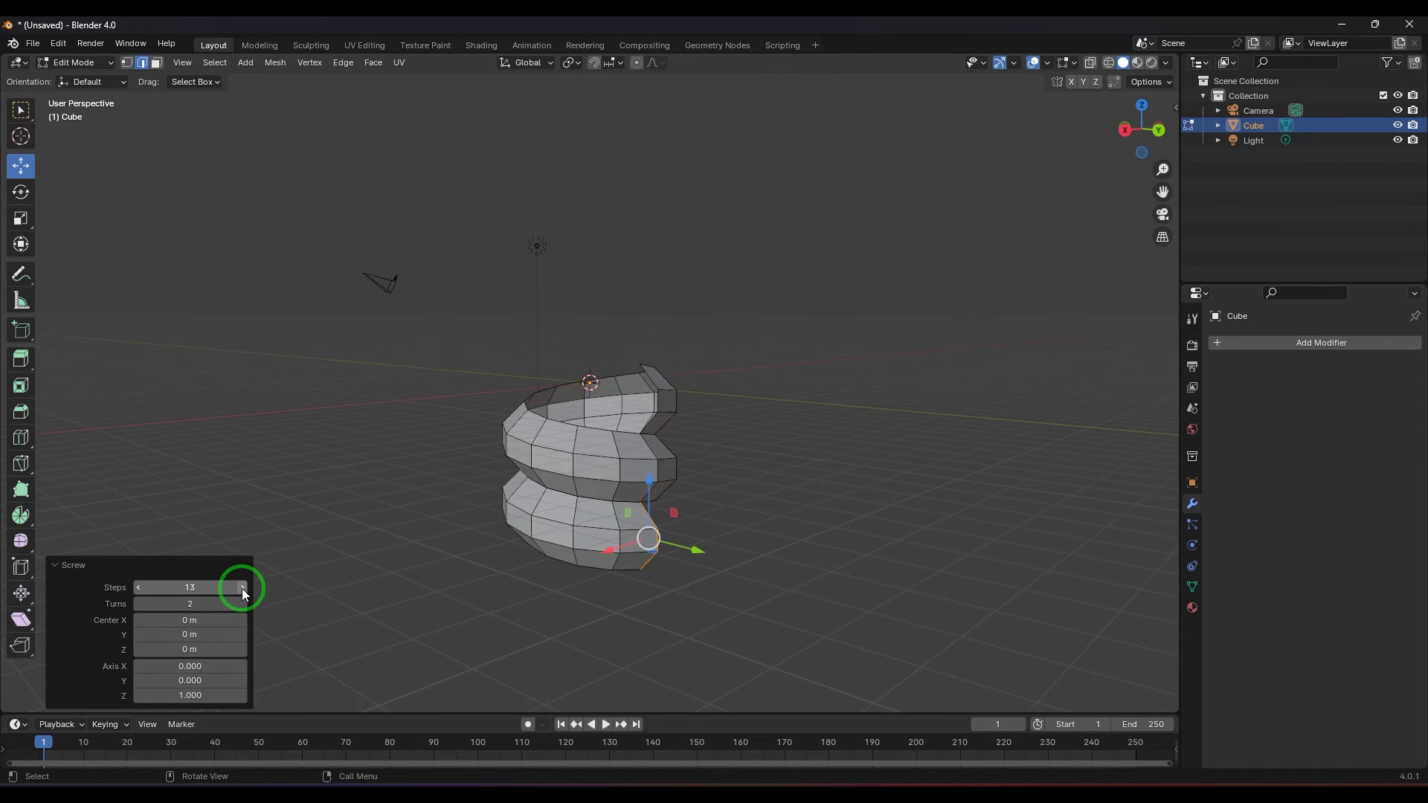
{"action": "left_click", "coordinate": [243, 603]}
{"action": "left_click", "coordinate": [243, 603]}
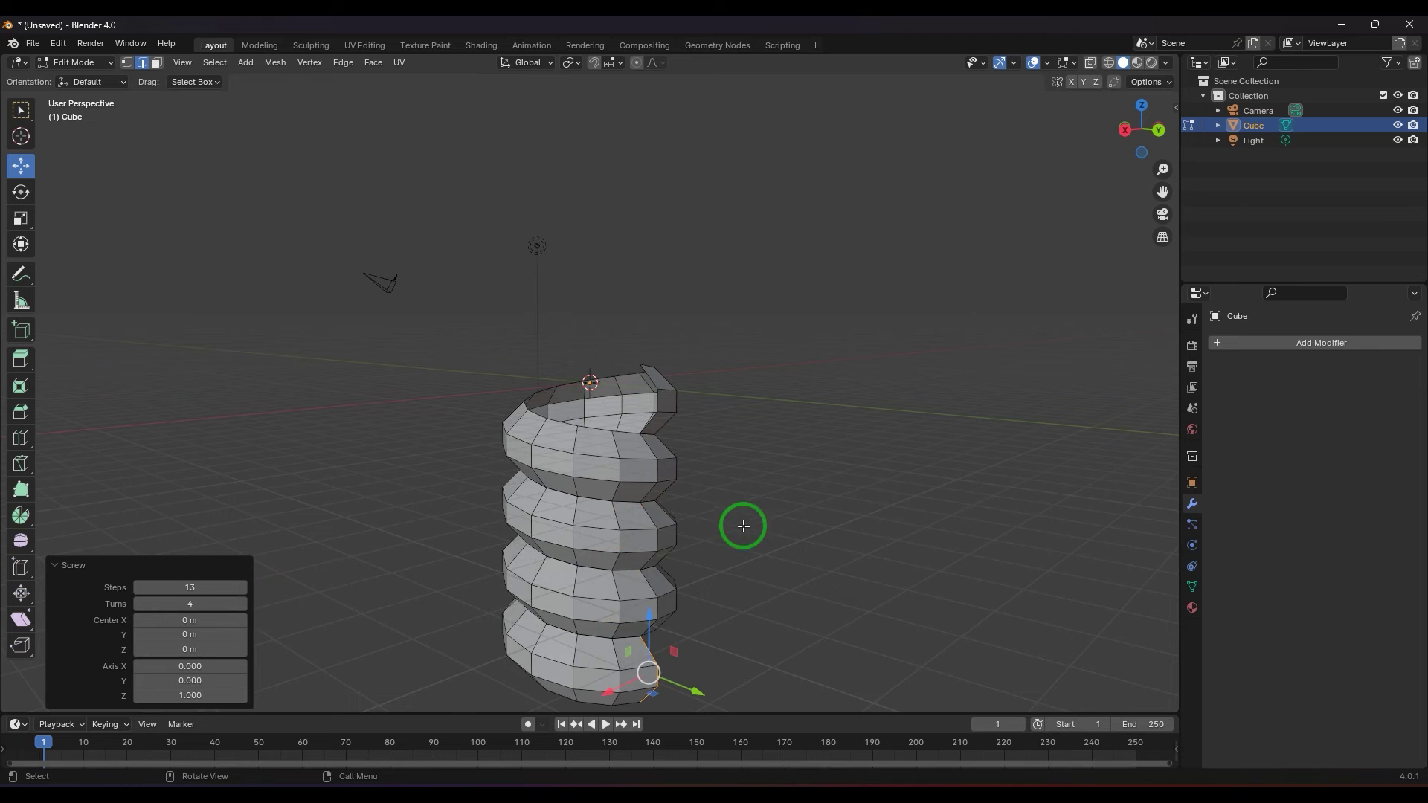
{"action": "scroll", "coordinate": [762, 525], "scroll_direction": "down", "scroll_amount": 2}
{"action": "middle_click_drag", "start_coordinate": [794, 516], "coordinate": [851, 519]}
{"action": "scroll", "coordinate": [835, 519], "scroll_direction": "up", "scroll_amount": 2}
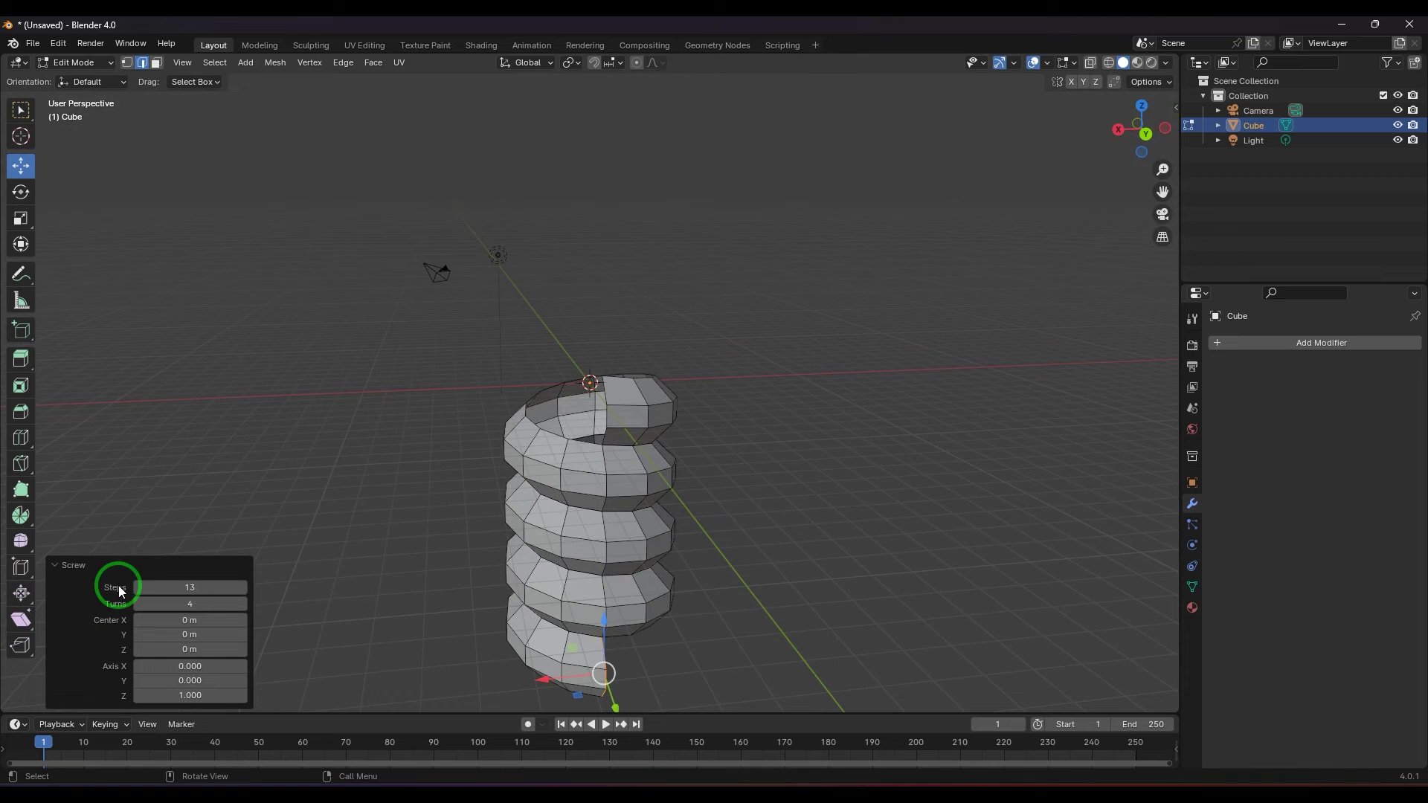
Step: Try lower Steps values such as 7 and 6 on the screw and restore Steps to 13
{"action": "left_click", "coordinate": [139, 587]}
{"action": "left_click", "coordinate": [139, 587]}
{"action": "left_click", "coordinate": [139, 587]}
{"action": "left_click", "coordinate": [139, 587]}
{"action": "left_click", "coordinate": [139, 587]}
{"action": "left_click", "coordinate": [139, 586]}
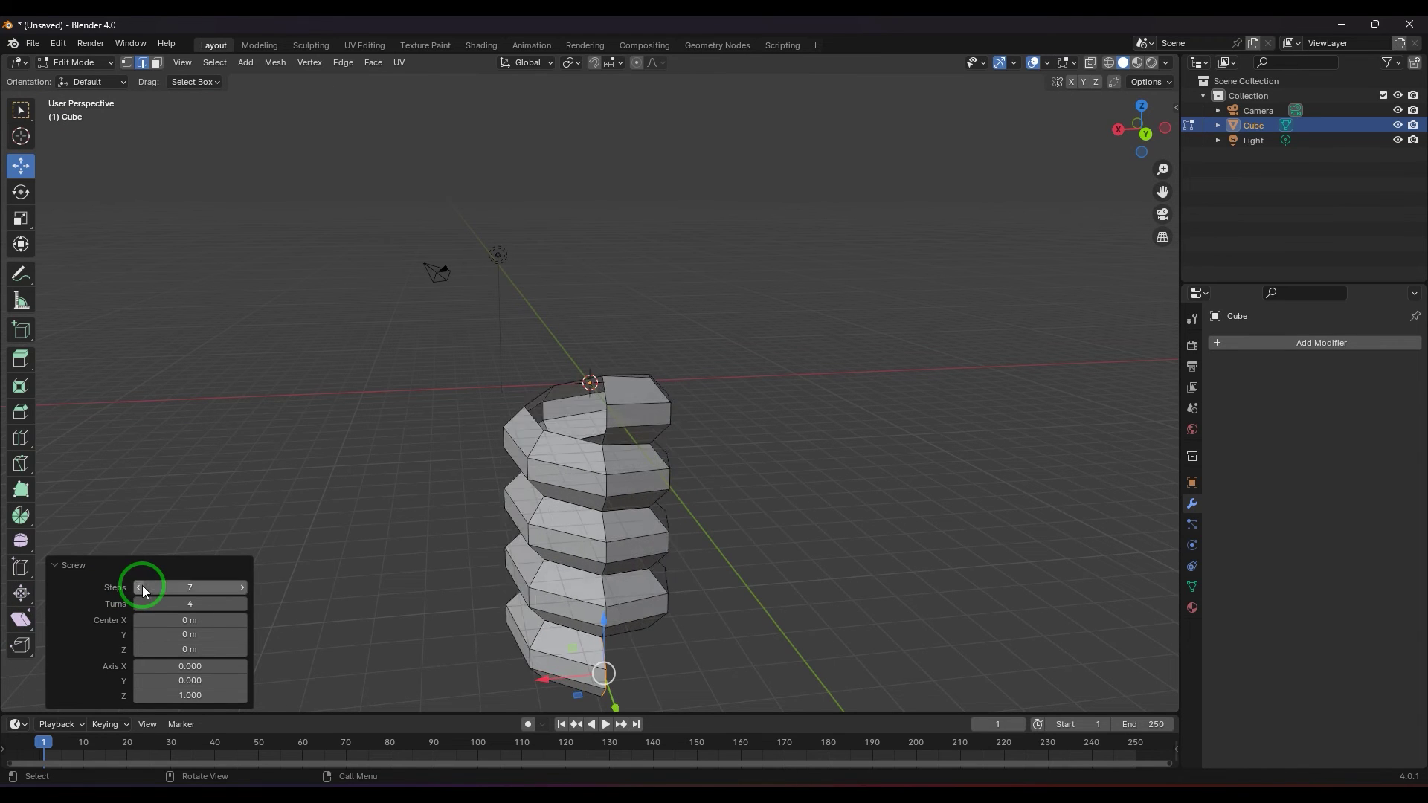
{"action": "left_click", "coordinate": [139, 587]}
{"action": "left_click", "coordinate": [139, 587]}
{"action": "left_click", "coordinate": [243, 587]}
{"action": "left_click", "coordinate": [242, 586]}
{"action": "left_click", "coordinate": [243, 587]}
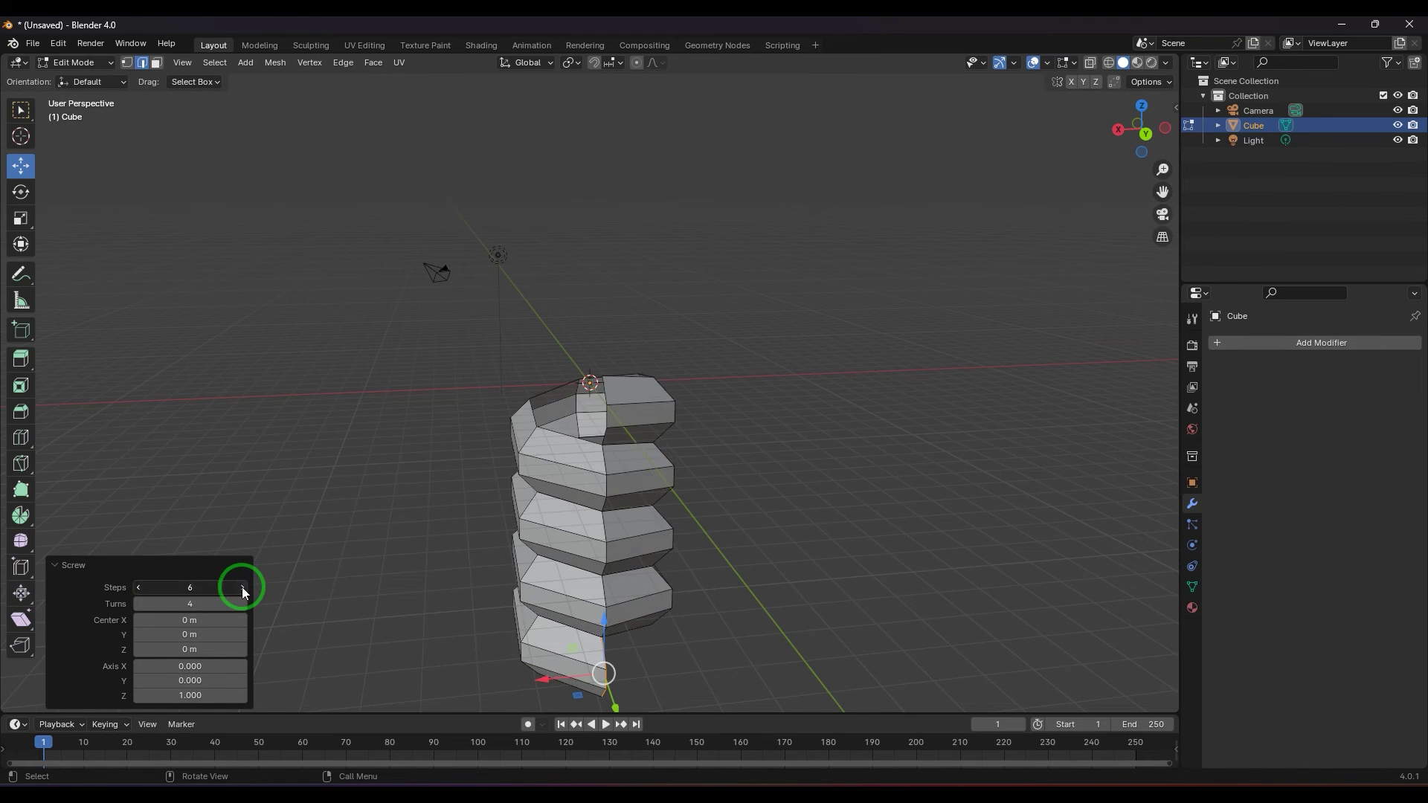
{"action": "left_click", "coordinate": [243, 586]}
{"action": "left_click", "coordinate": [243, 587]}
{"action": "left_click", "coordinate": [242, 586]}
{"action": "left_click", "coordinate": [242, 587]}
{"action": "left_click", "coordinate": [243, 586]}
{"action": "left_click", "coordinate": [243, 586]}
Step: Undo the Screw operation and, in the right orthographic view, move the profile's lower end vertex about 2 m outward along Y
{"action": "mouse_move", "coordinate": [886, 500]}
{"action": "middle_mouse_down"}
{"action": "mouse_move", "coordinate": [943, 500]}
{"action": "mouse_move", "coordinate": [965, 439]}
{"action": "mouse_move", "coordinate": [692, 466]}
{"action": "mouse_move", "coordinate": [818, 529]}
{"action": "mouse_move", "coordinate": [892, 501]}
{"action": "middle_mouse_up"}
{"action": "key", "text": "ctrl+z"}
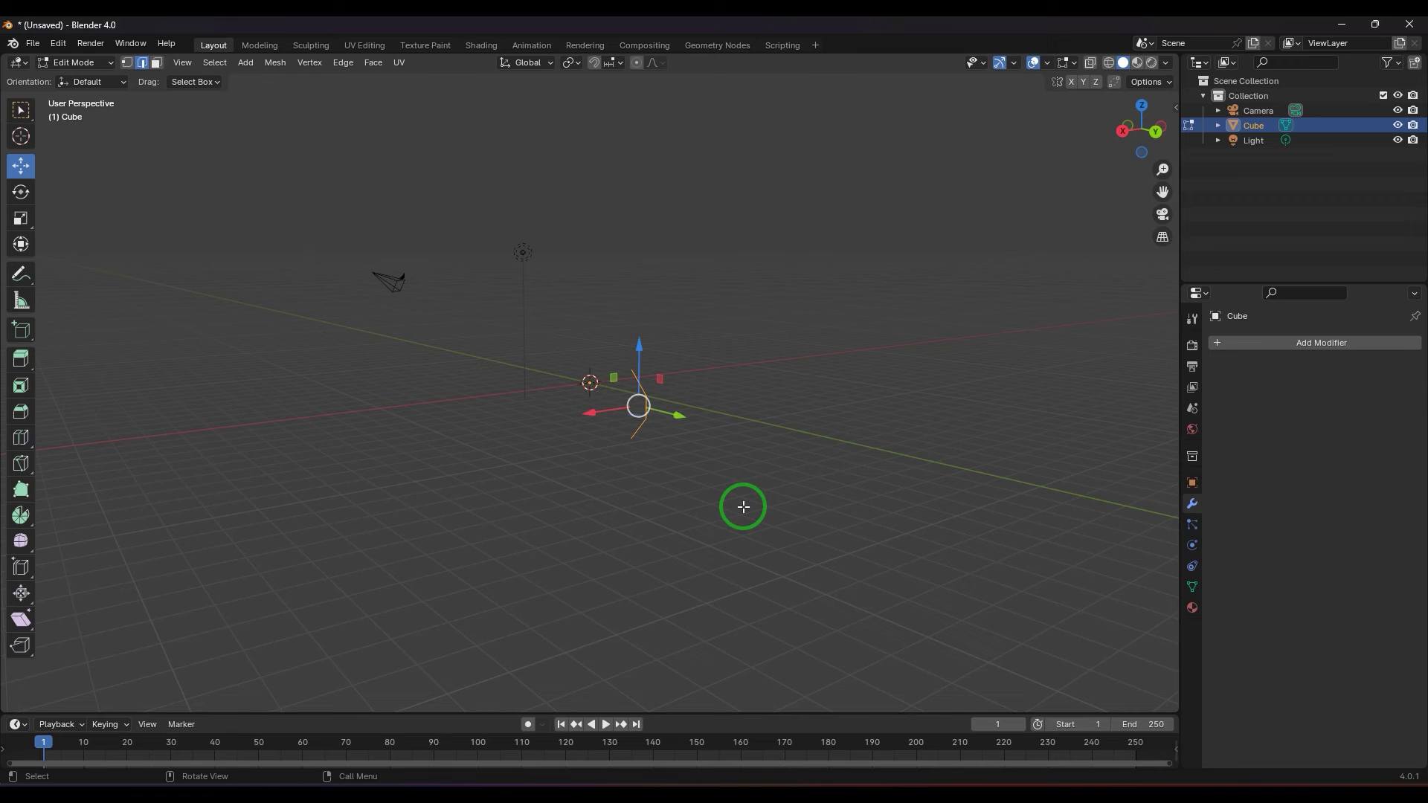
{"action": "key", "text": "KP_3"}
{"action": "scroll", "coordinate": [736, 507], "scroll_direction": "up", "scroll_amount": 4}
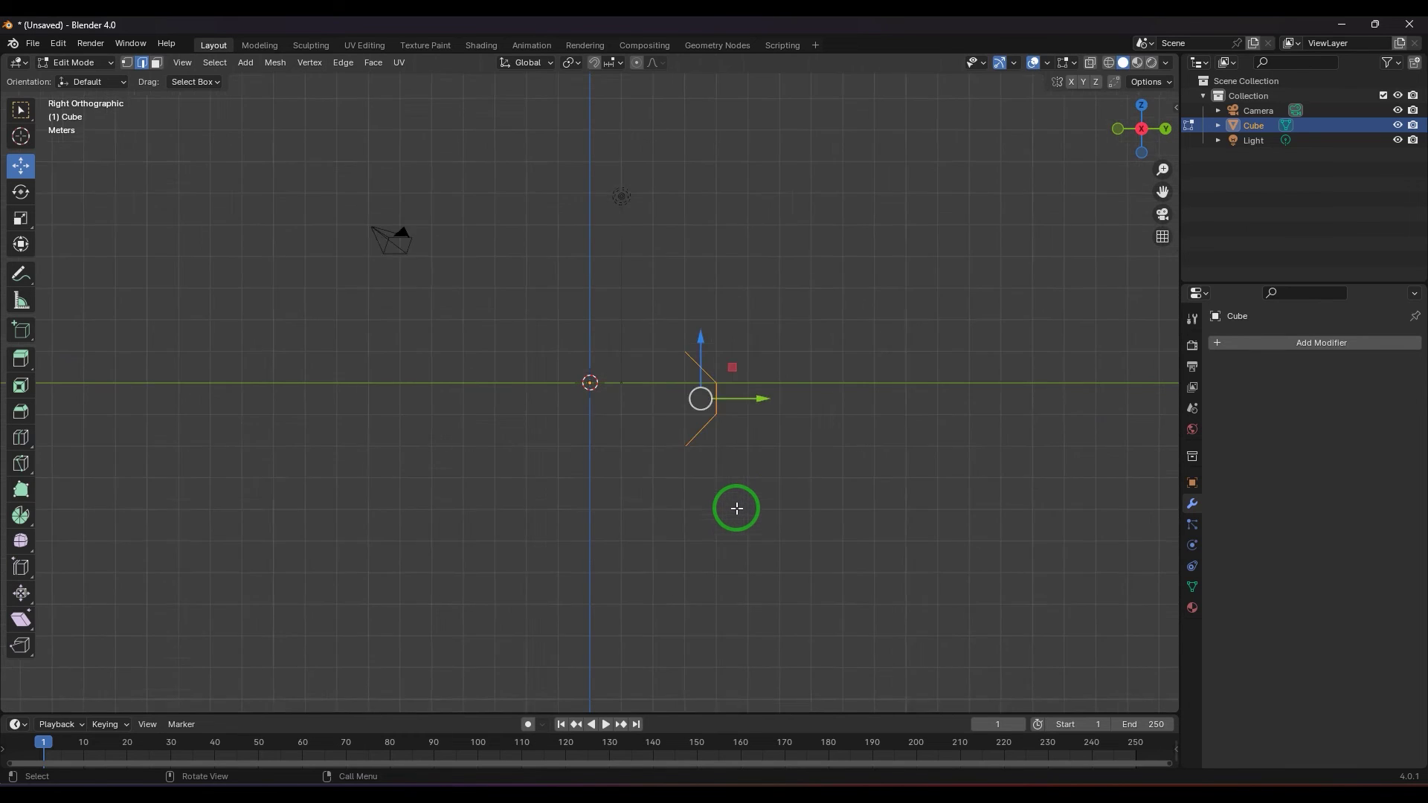
{"action": "scroll", "coordinate": [739, 508], "scroll_direction": "up", "scroll_amount": 1}
{"action": "key", "text": "1"}
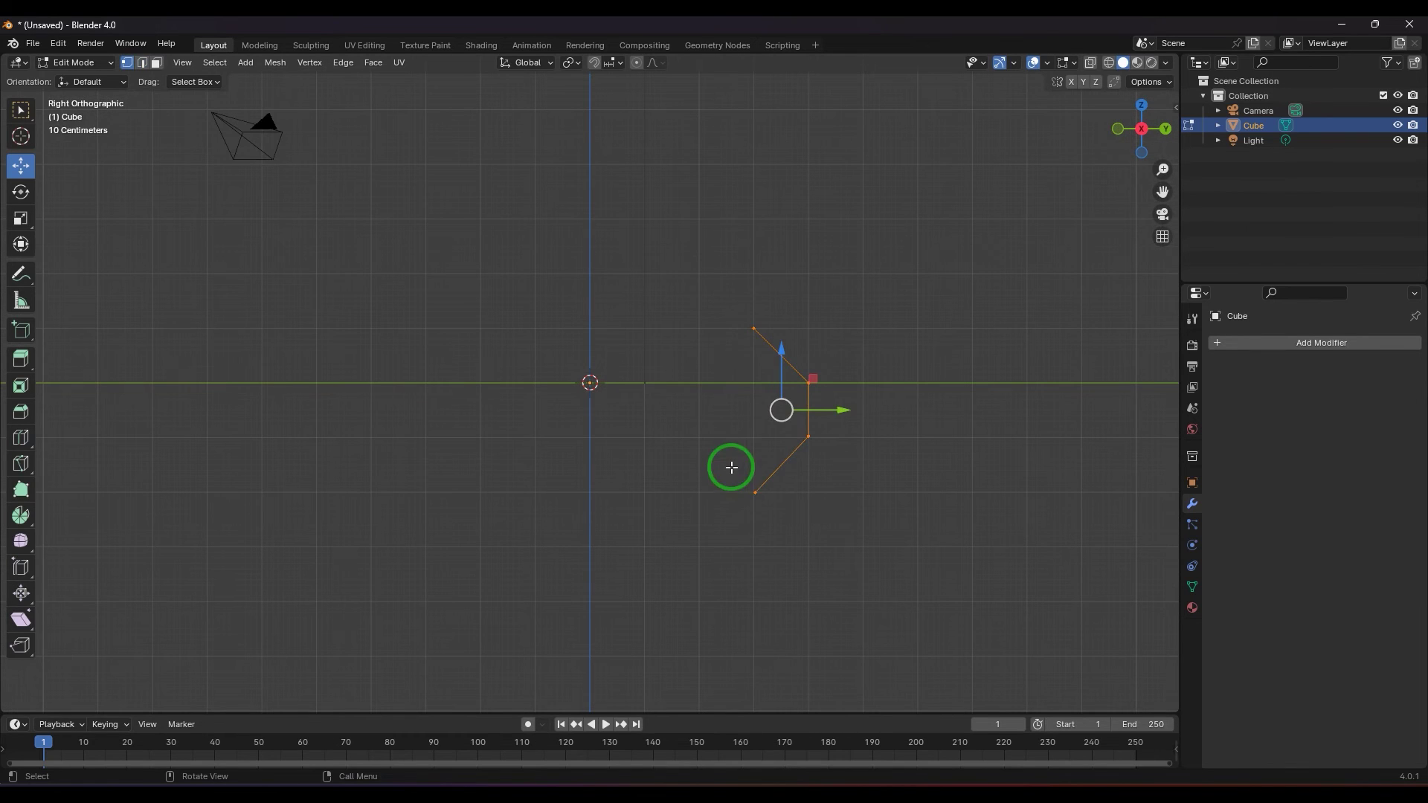
{"action": "left_click", "coordinate": [754, 491]}
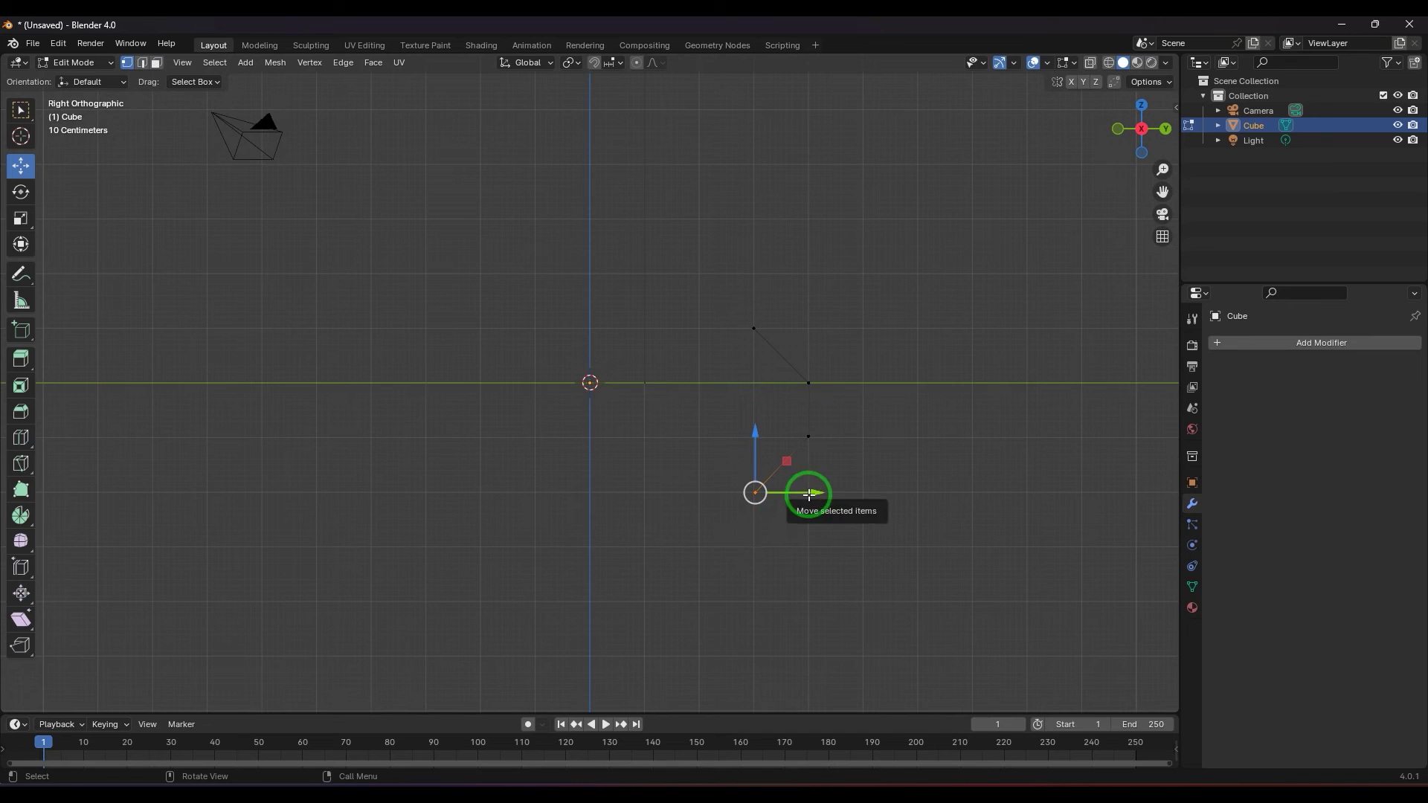
{"action": "left_click_drag", "start_coordinate": [801, 497], "coordinate": [919, 494]}
Step: Duplicate the whole profile twice, offsetting each copy about 2 m along Y and -3 m along Z, and undo both copies
{"action": "left_click_drag", "start_coordinate": [710, 265], "coordinate": [946, 548]}
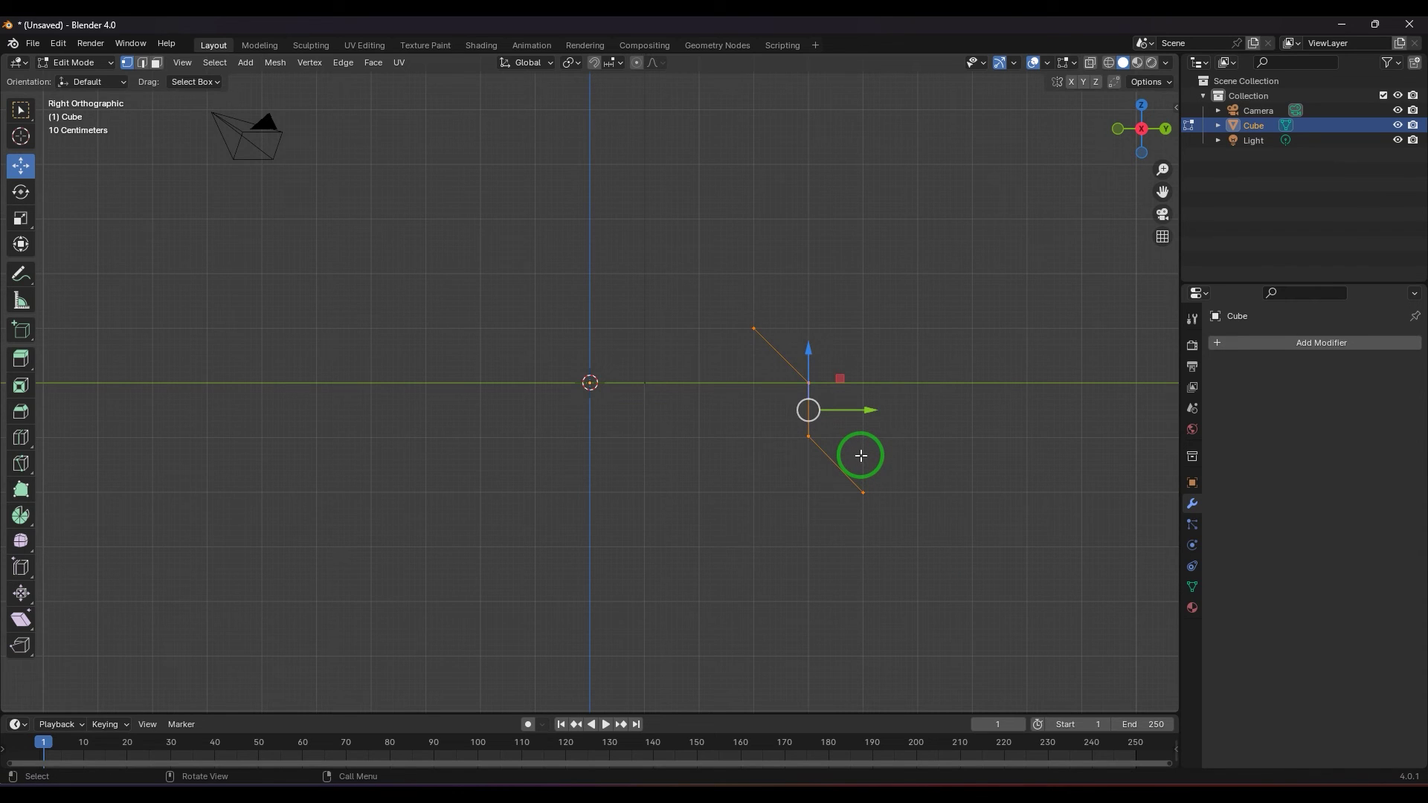
{"action": "key", "text": "shift"}
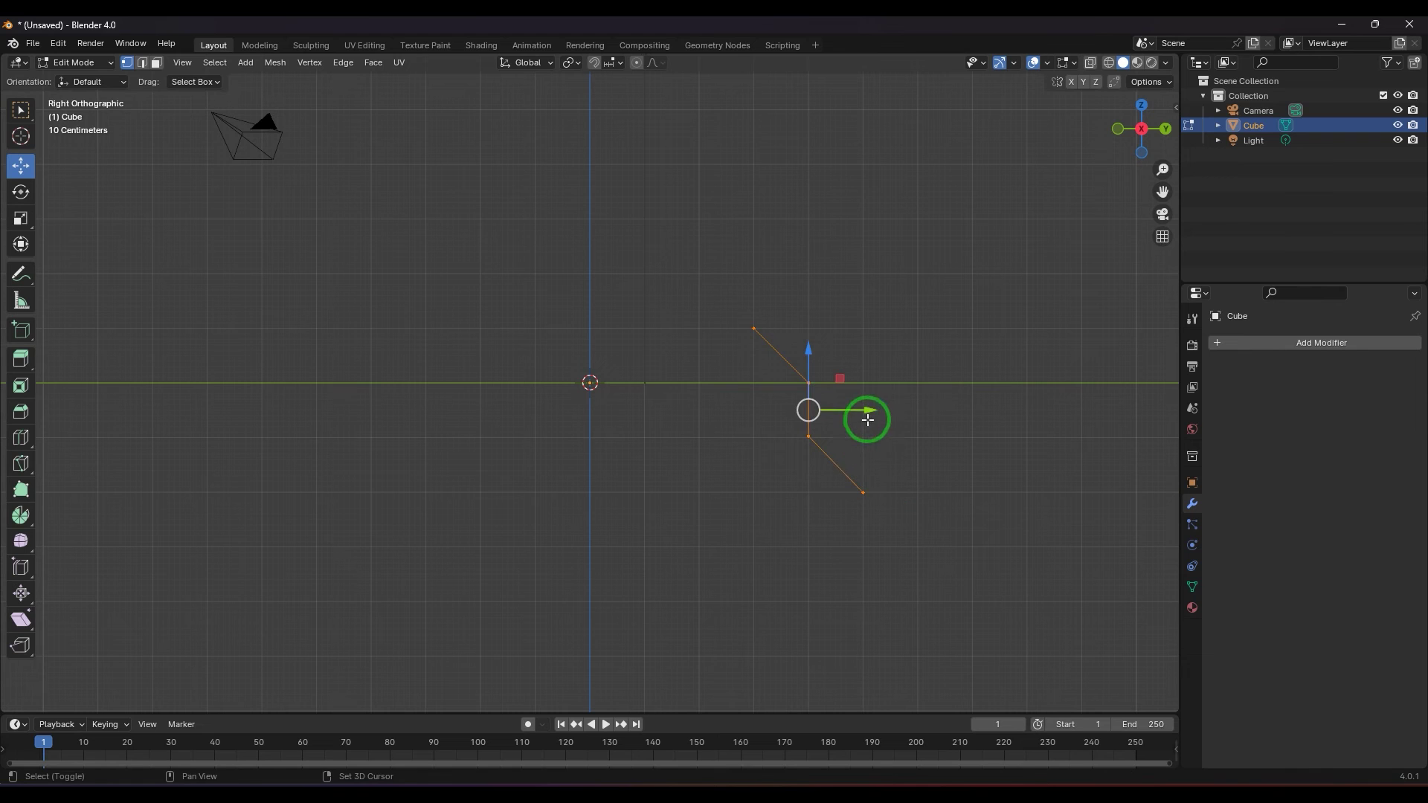
{"action": "key", "text": "shift+d"}
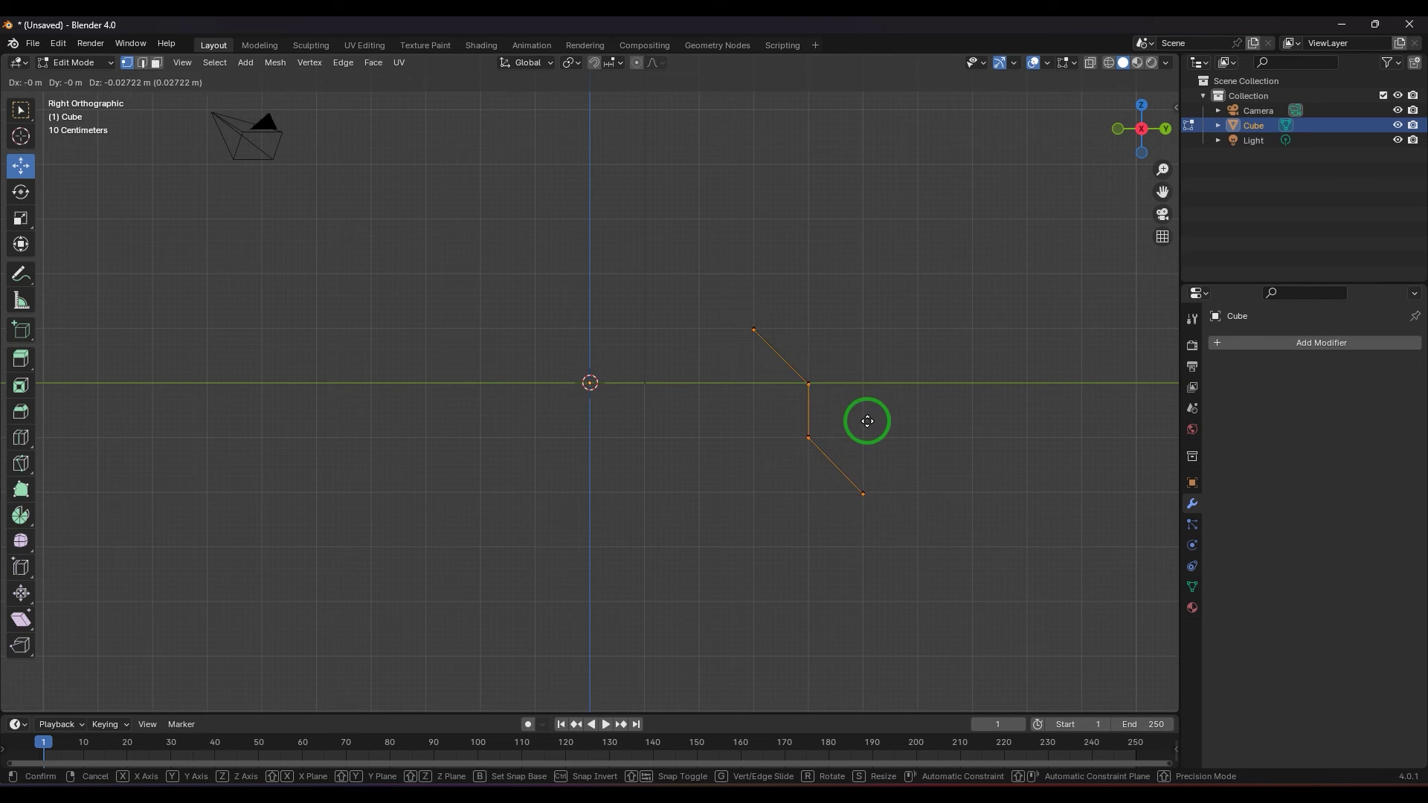
{"action": "left_click", "coordinate": [975, 583]}
{"action": "scroll", "coordinate": [976, 576], "scroll_direction": "down", "scroll_amount": 2}
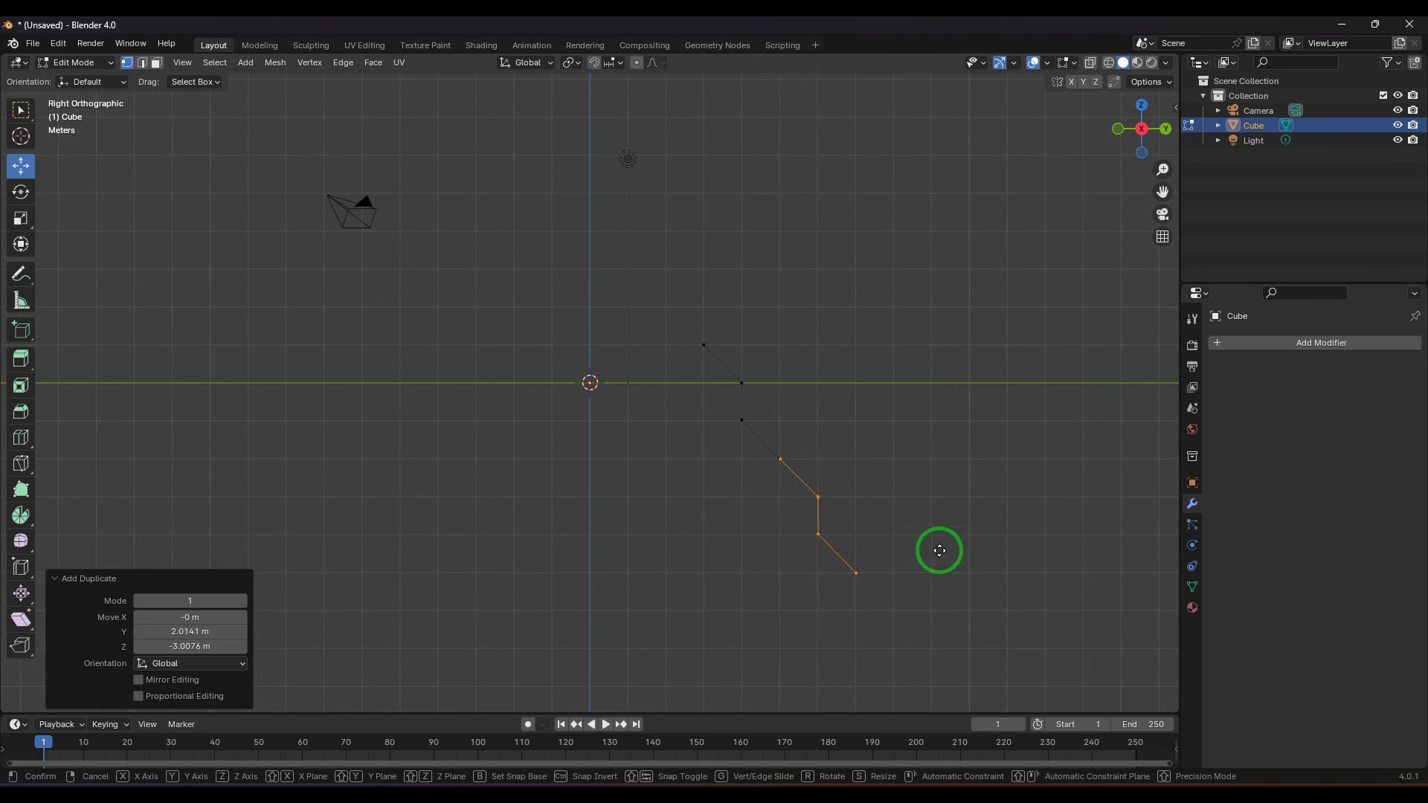
{"action": "key", "text": "shift+d"}
{"action": "left_click", "coordinate": [1016, 676]}
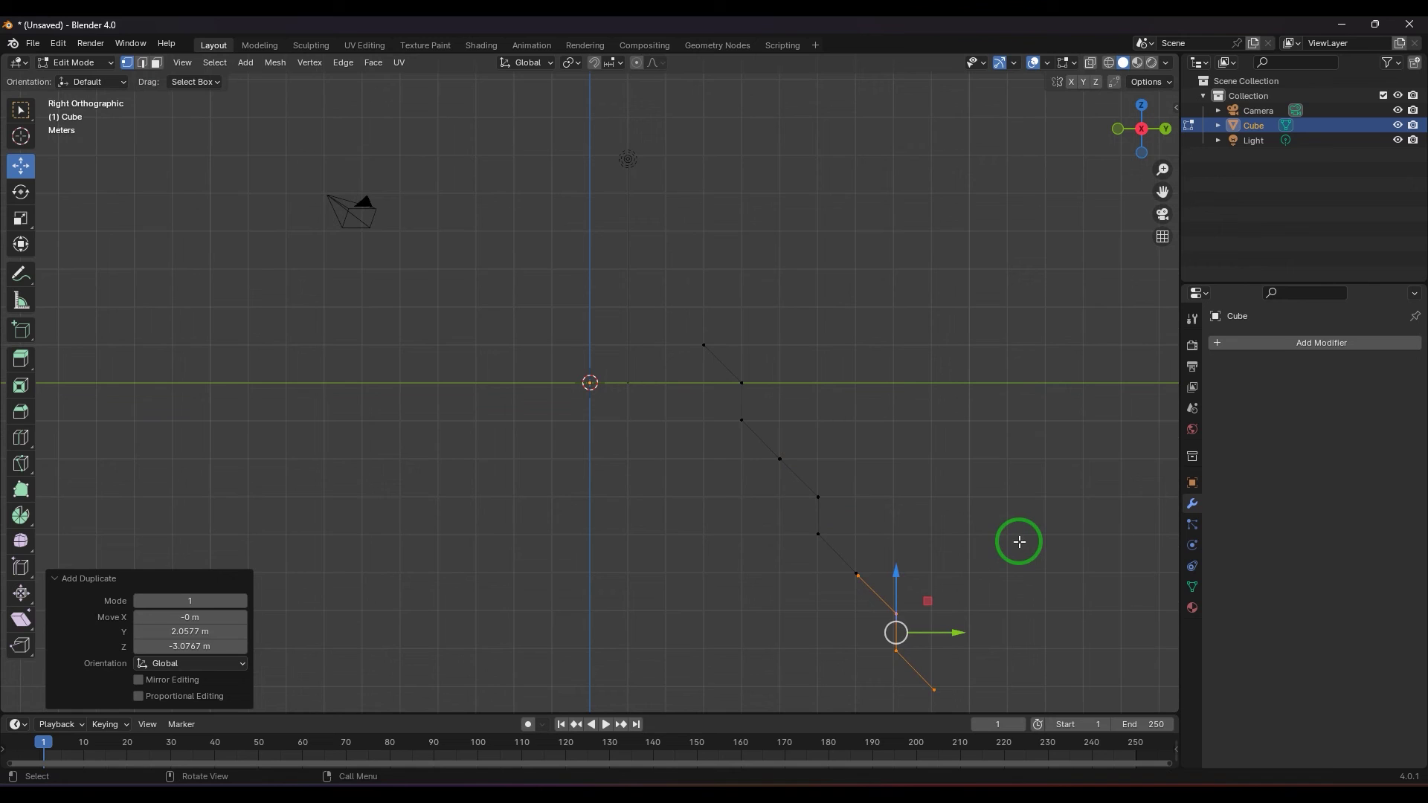
{"action": "key", "text": "ctrl+z"}
{"action": "key", "text": "ctrl+z"}
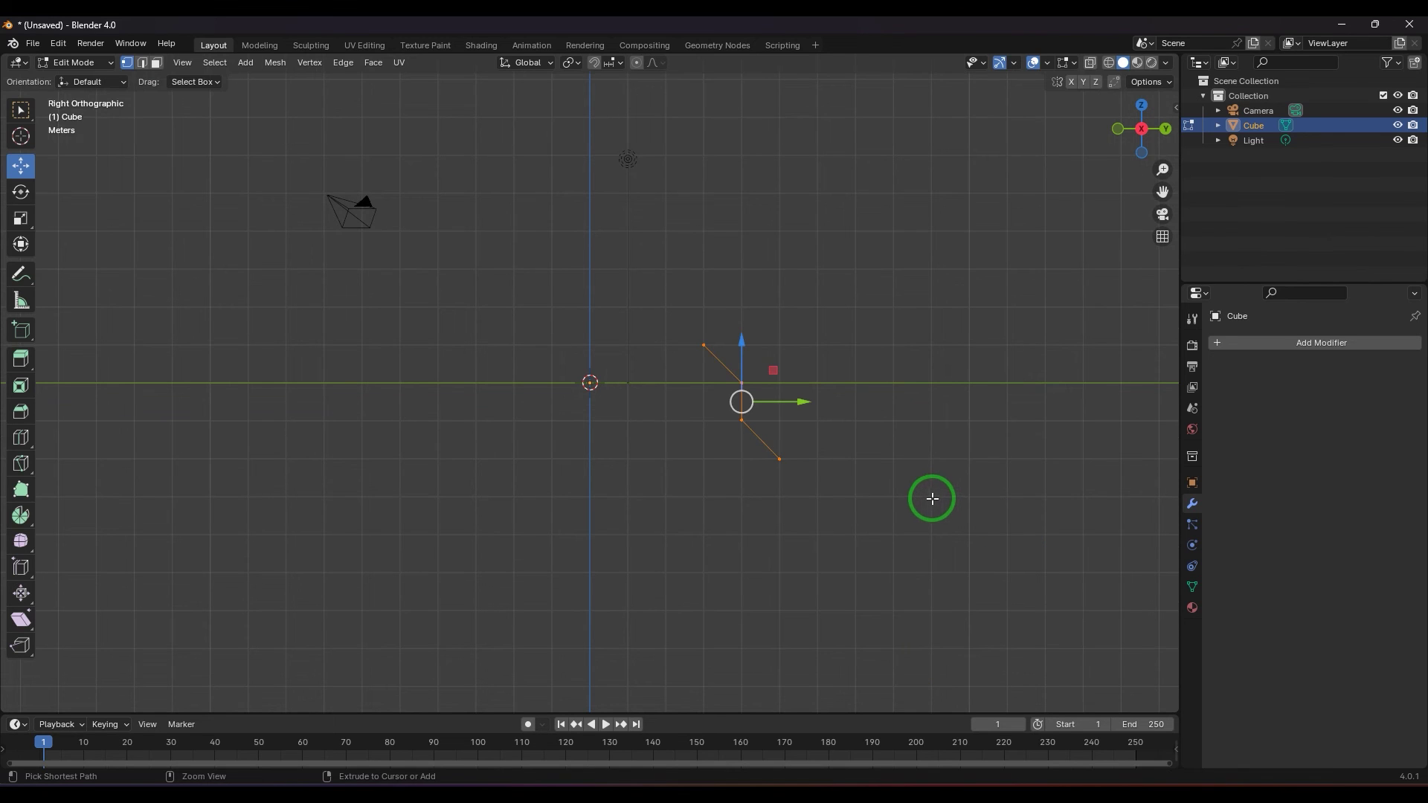
Step: Select the profile's lower end vertex and move it inward and up to about Y 3.7 m, Z -1.4 m
{"action": "scroll", "coordinate": [866, 492], "scroll_direction": "up", "scroll_amount": 2}
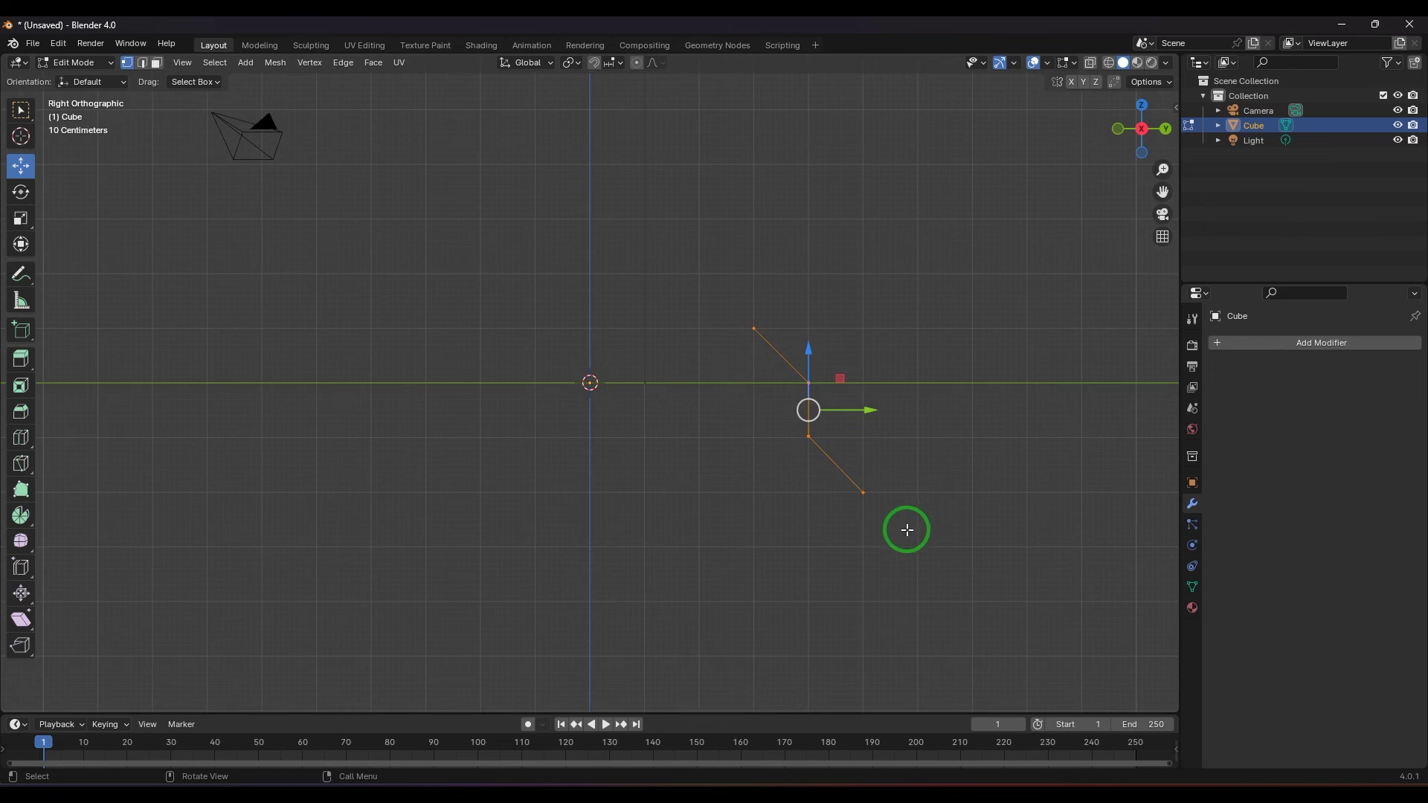
{"action": "left_click_drag", "start_coordinate": [907, 529], "coordinate": [834, 472]}
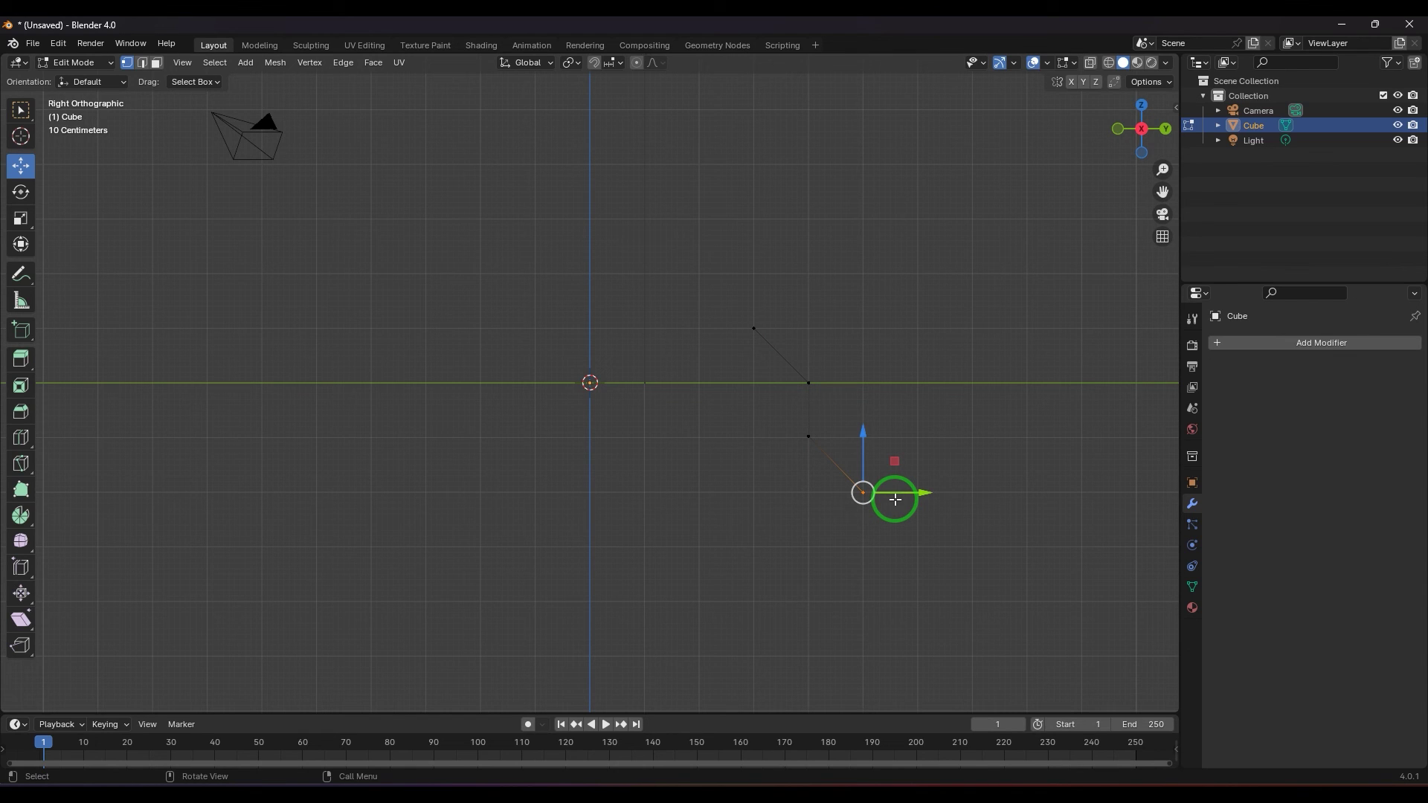
{"action": "left_click_drag", "start_coordinate": [903, 493], "coordinate": [818, 426]}
{"action": "scroll", "coordinate": [917, 449], "scroll_direction": "up", "scroll_amount": 2}
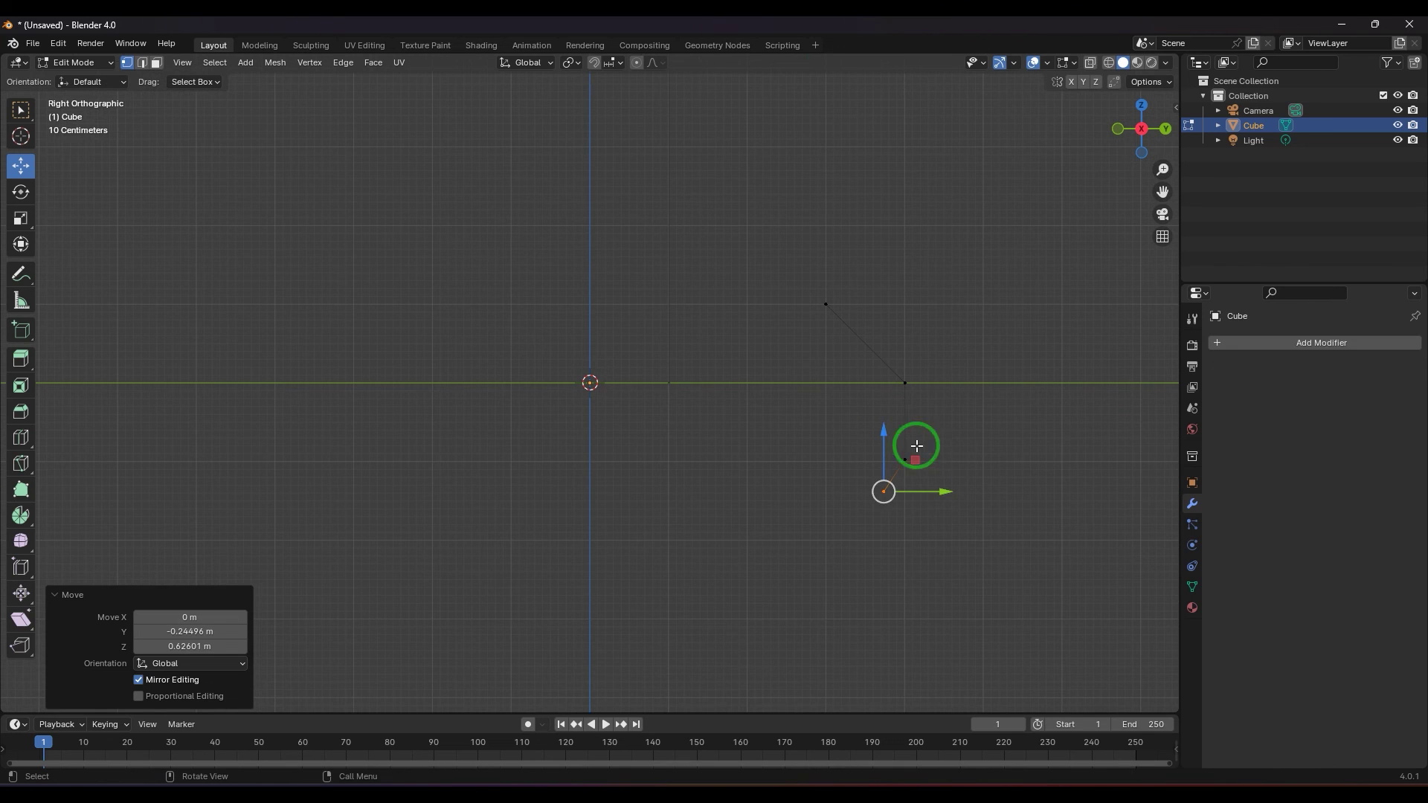
Step: In edge selection mode, select the whole reshaped profile and apply the Screw tool with 13 steps and 4 turns
{"action": "key", "text": "2"}
{"action": "left_click_drag", "start_coordinate": [765, 277], "coordinate": [1046, 535]}
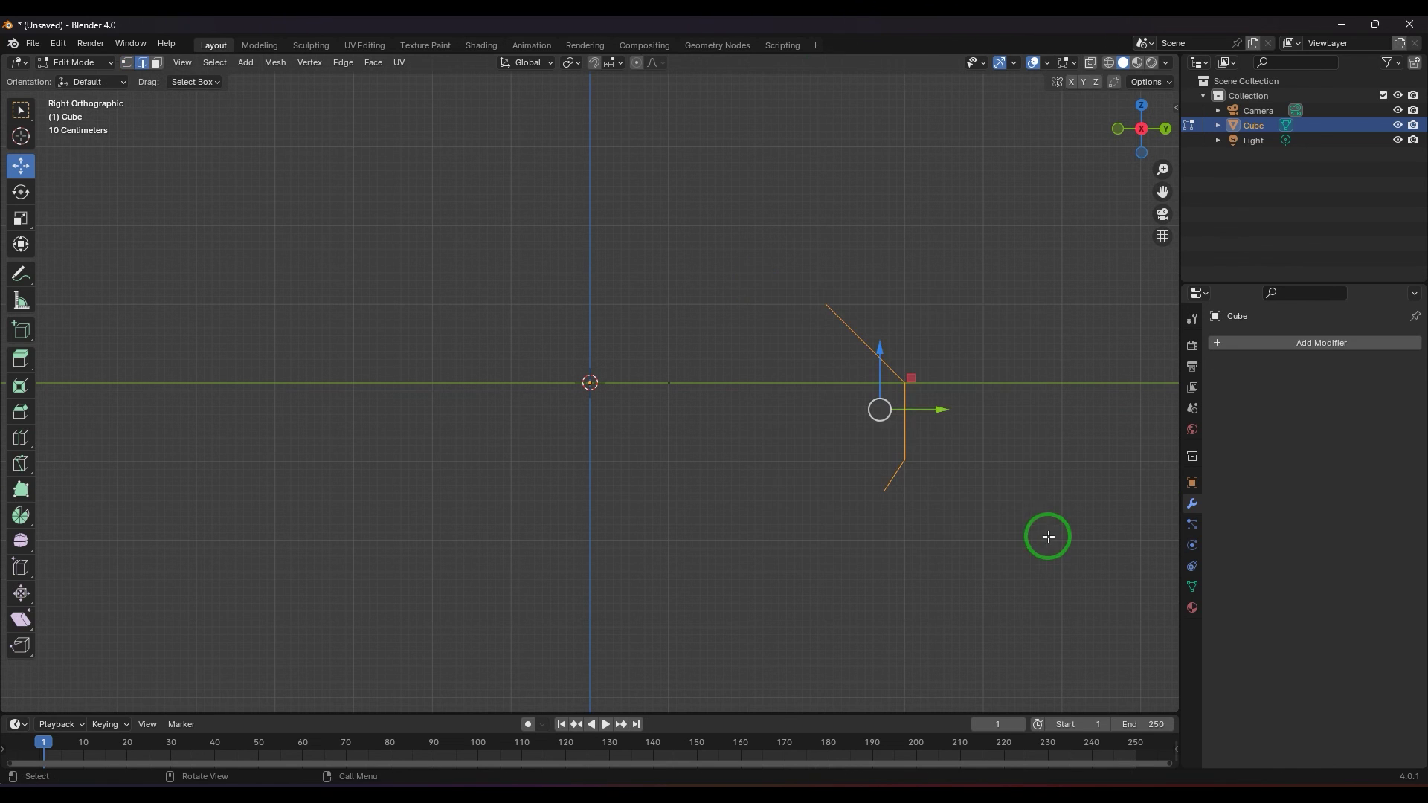
{"action": "left_click", "coordinate": [352, 65]}
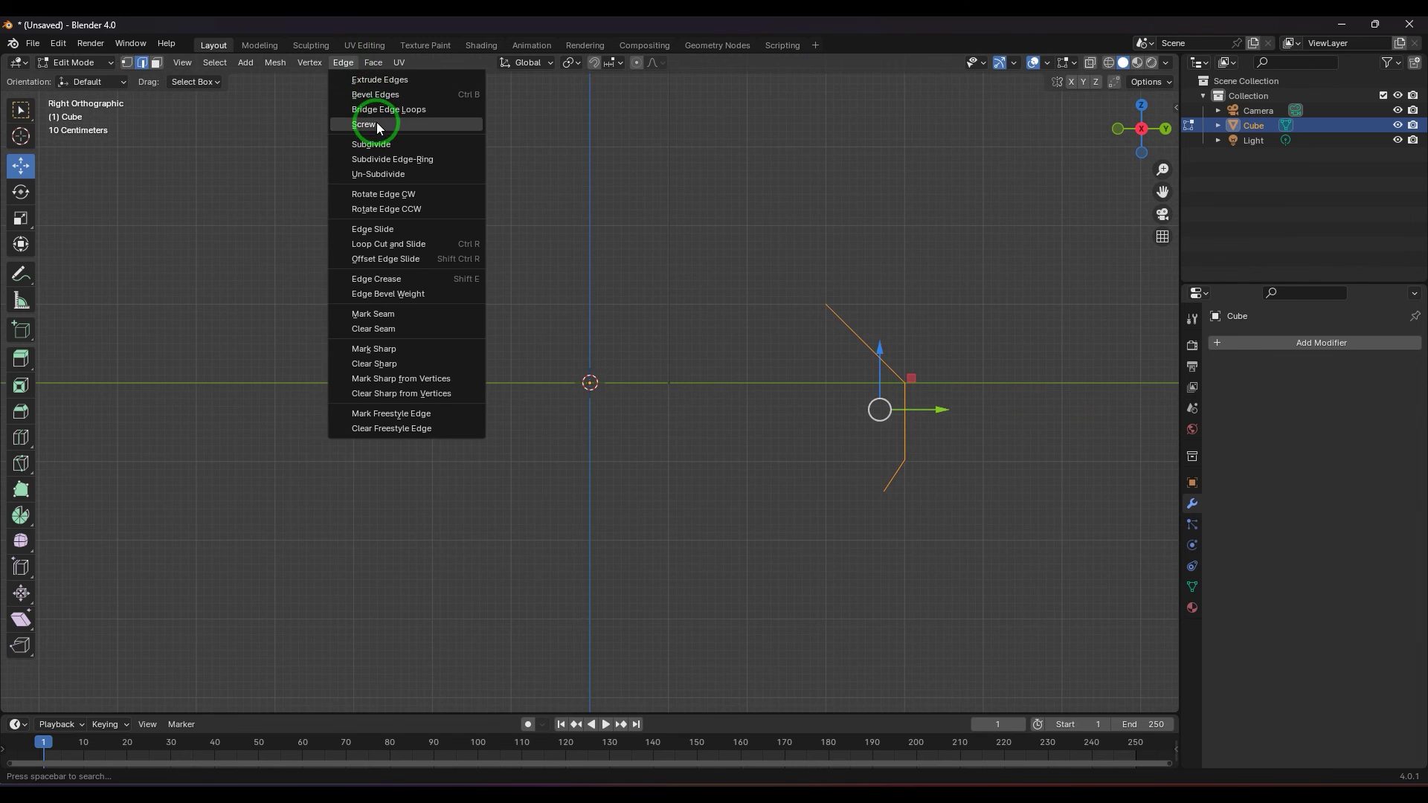
{"action": "left_click", "coordinate": [376, 119]}
{"action": "scroll", "coordinate": [789, 321], "scroll_direction": "down", "scroll_amount": 2}
{"action": "scroll", "coordinate": [788, 321], "scroll_direction": "down", "scroll_amount": 4}
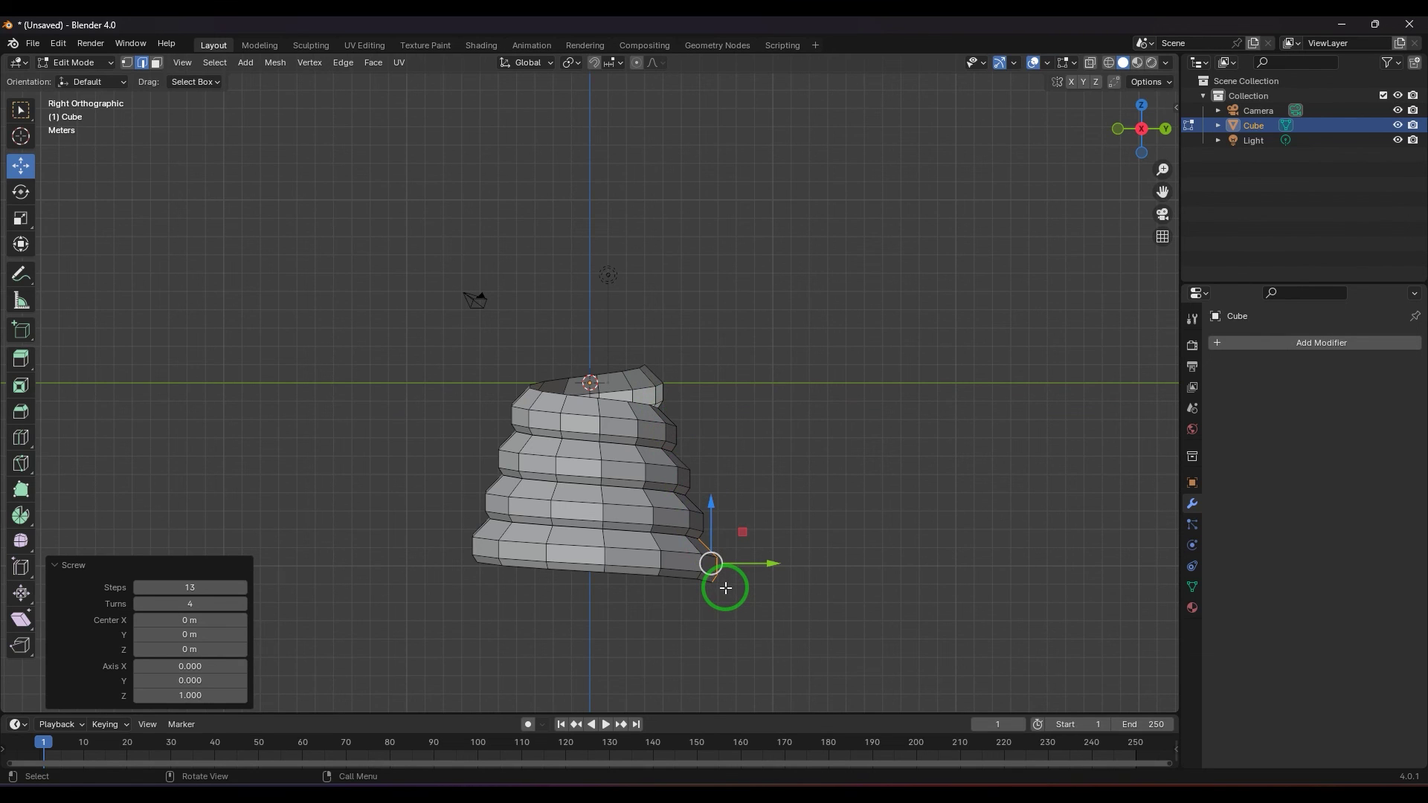
{"action": "scroll", "coordinate": [657, 408], "scroll_direction": "up", "scroll_amount": 4}
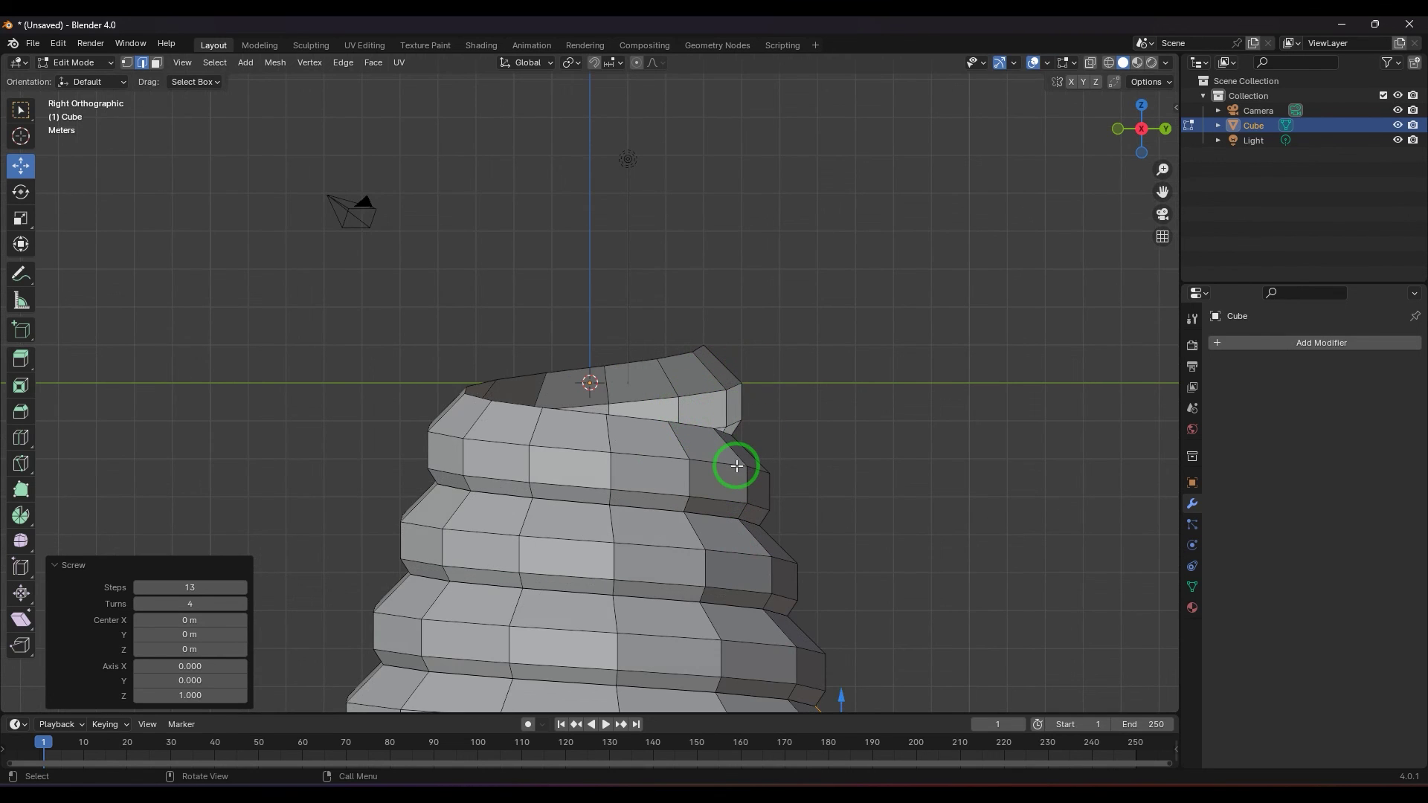